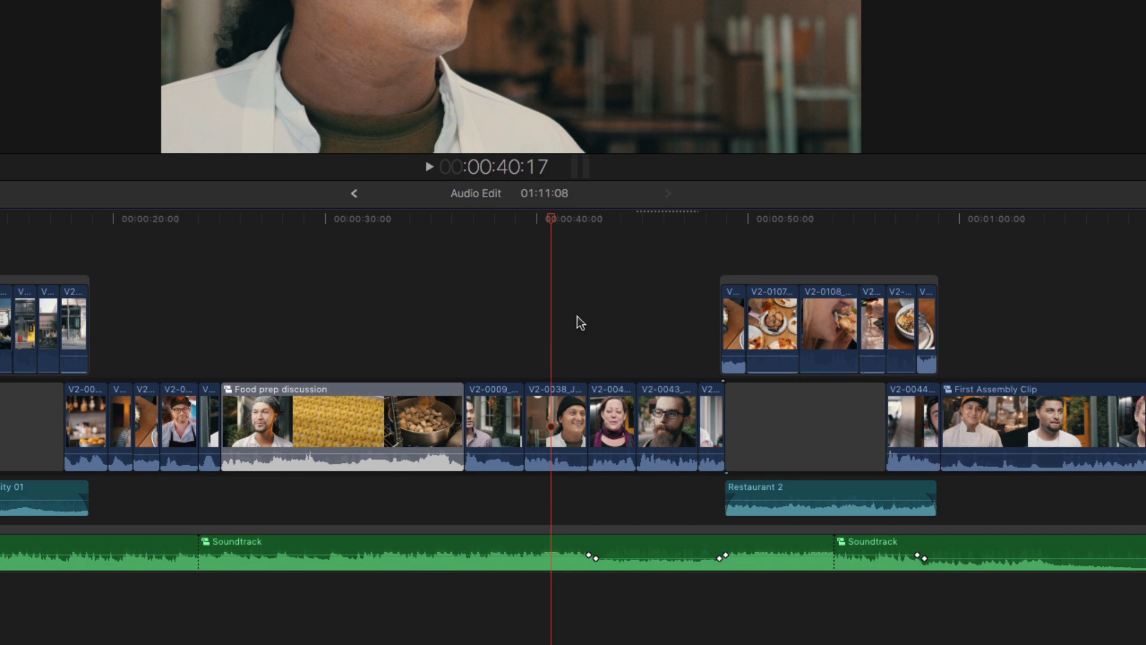
# - Add a to-do marker named 'check color correction' on the interview clip at 00:00:40:17
pyautogui.press('m')
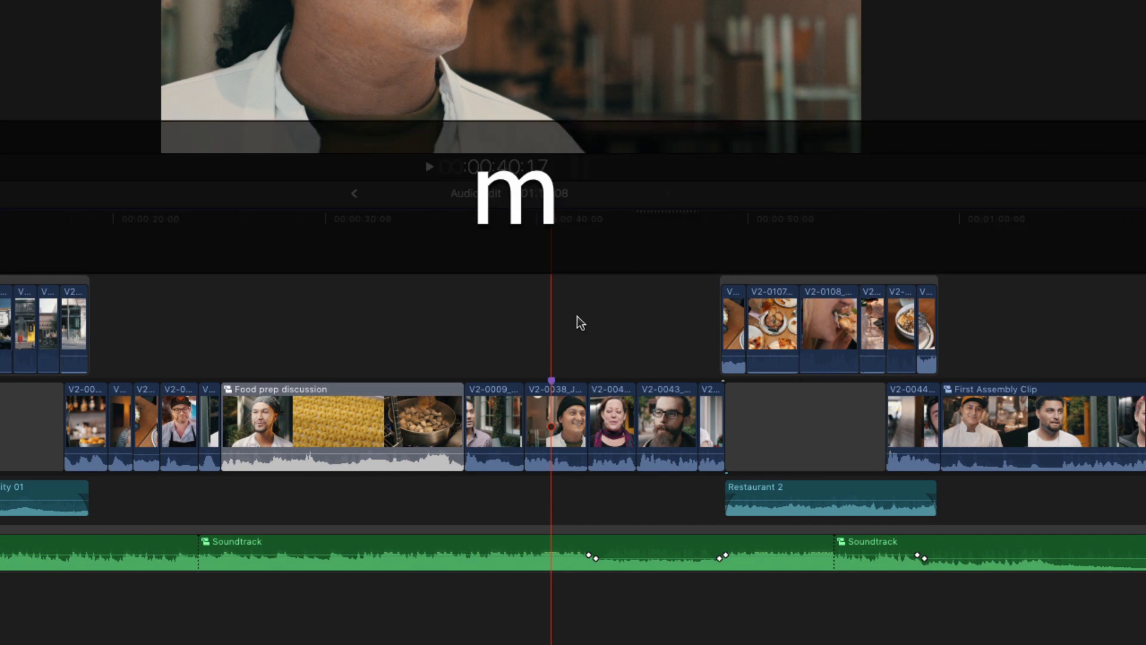
pyautogui.press('m')
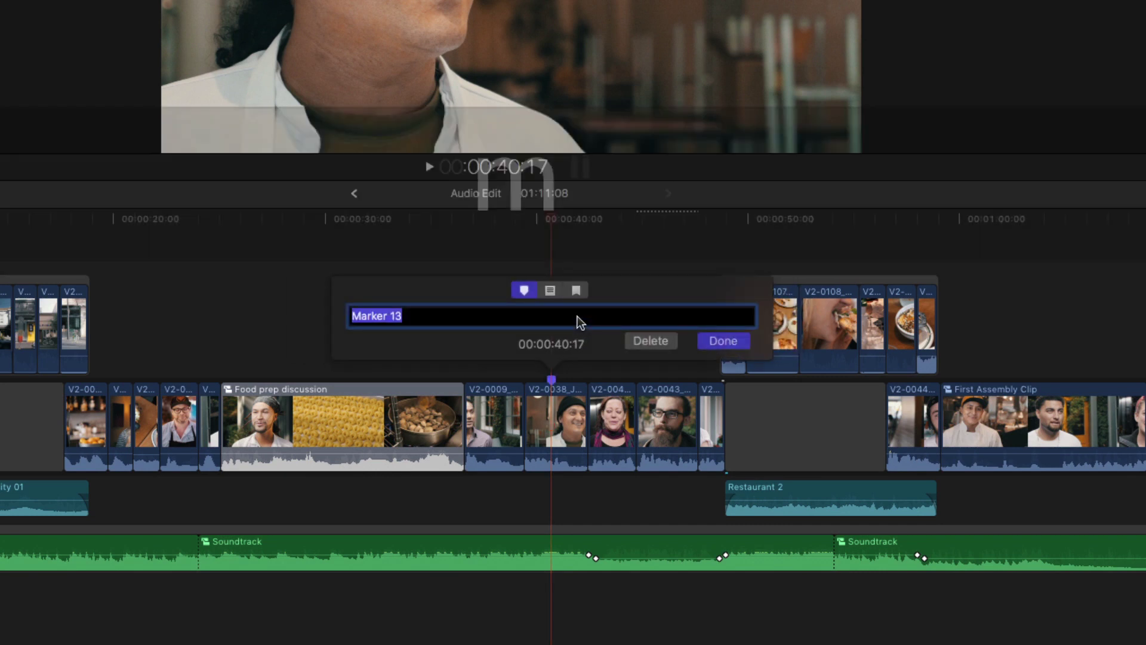
pyautogui.press('BackSpace')
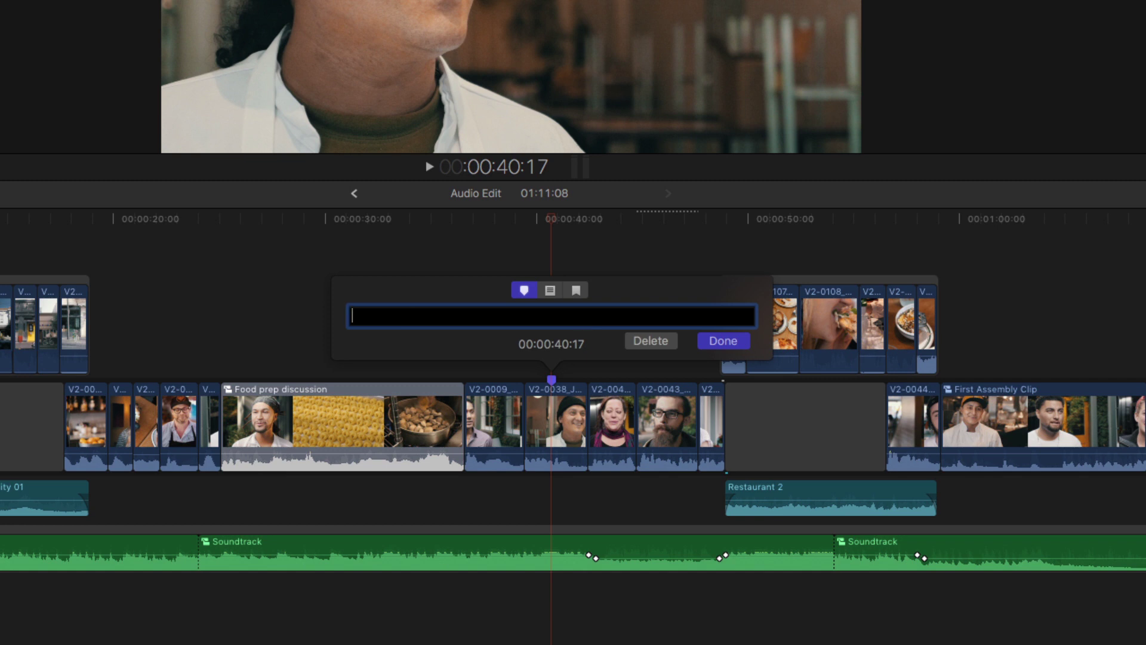
pyautogui.write('check color correction')
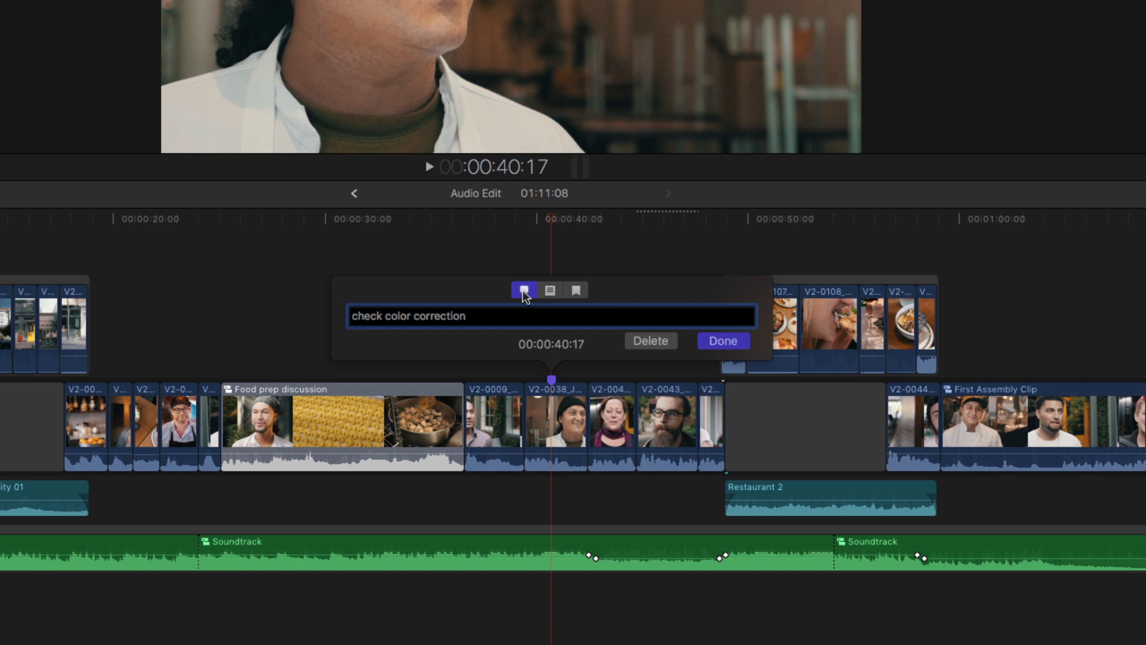
pyautogui.click(551, 291)
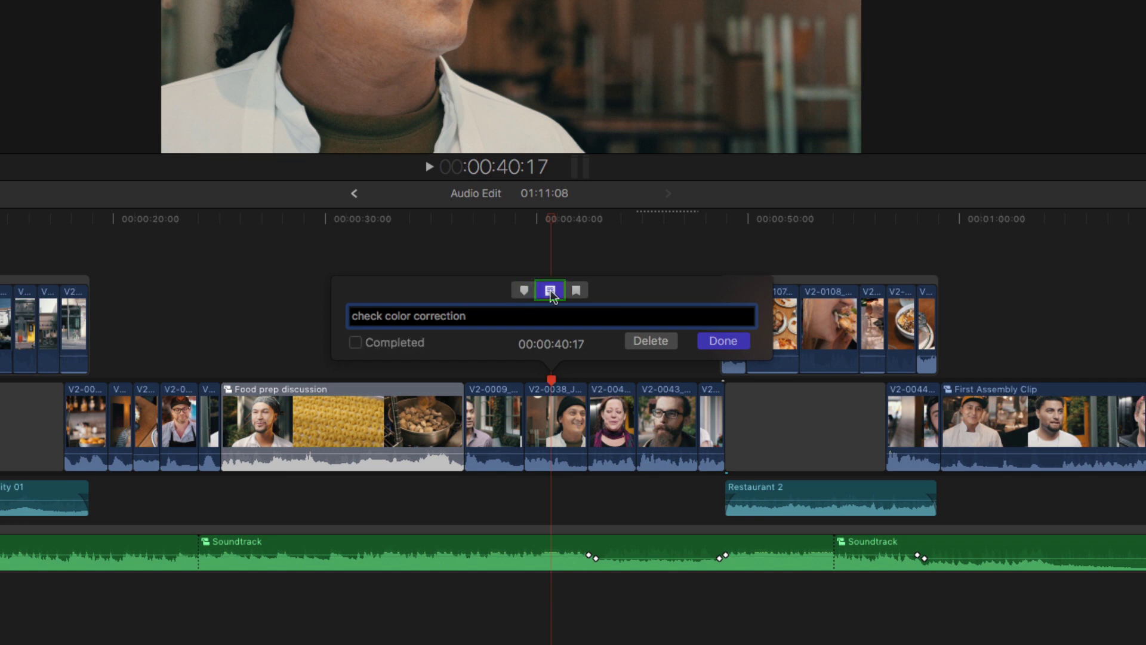
pyautogui.press('Return')
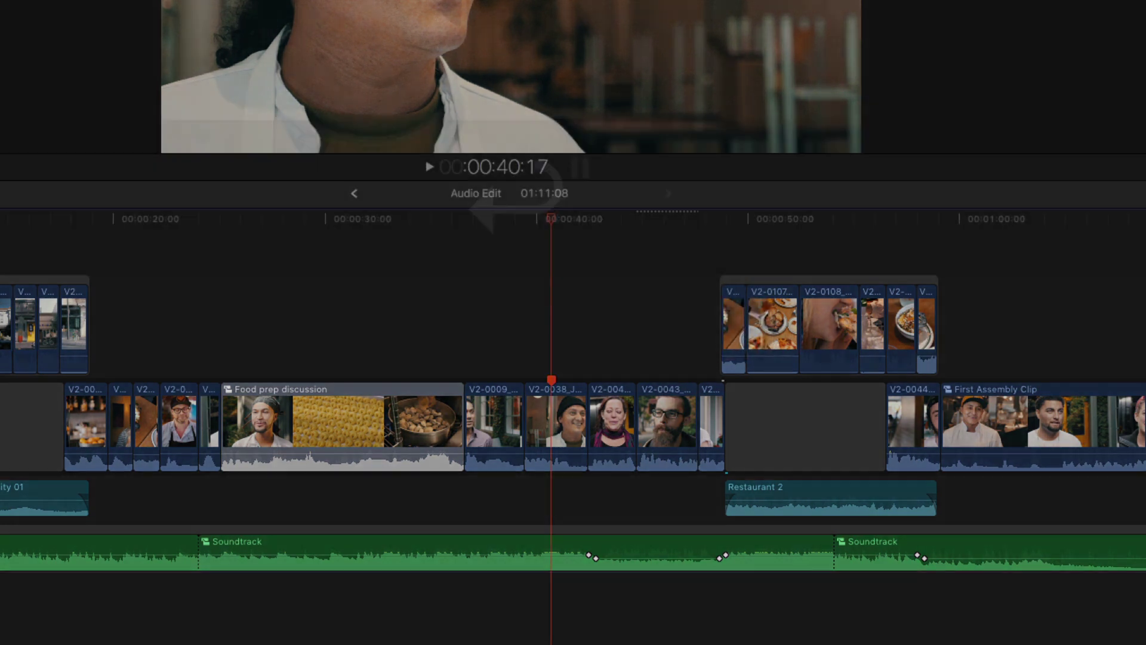
pyautogui.click(907, 220)
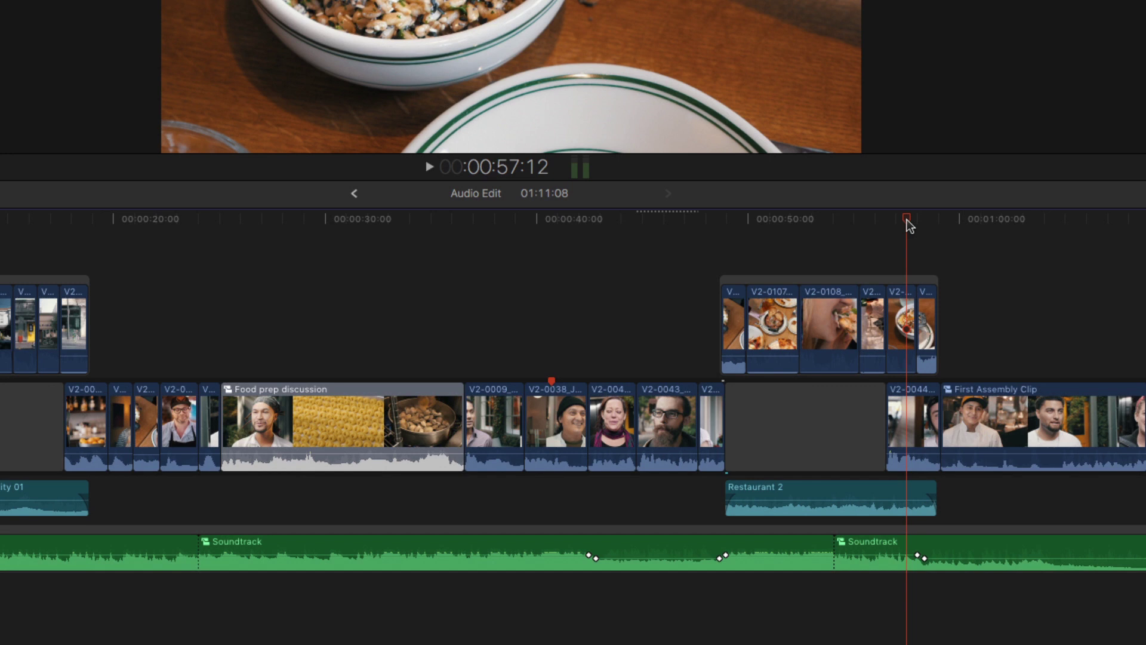
pyautogui.press('m')
pyautogui.press('super+z')
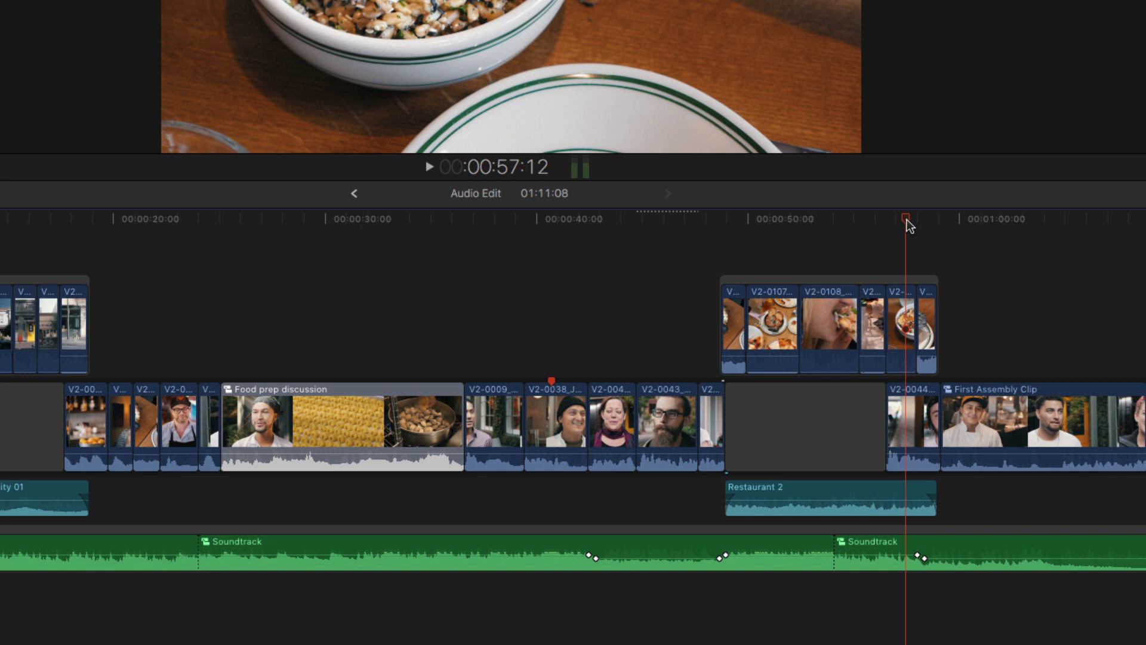
pyautogui.press('c')
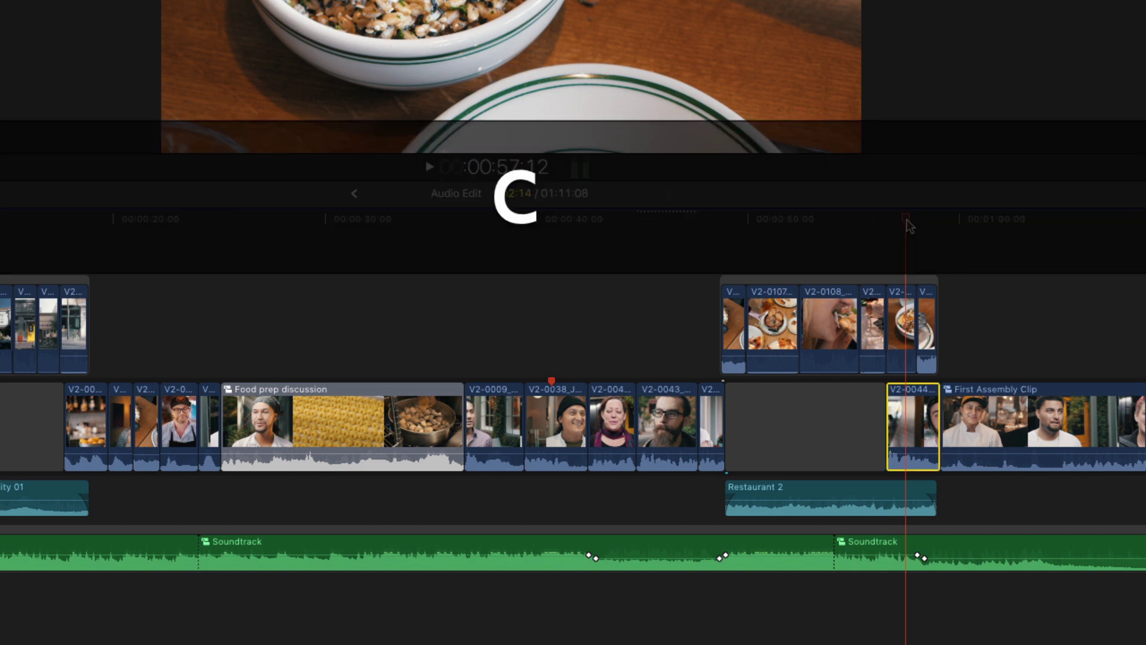
pyautogui.press('m')
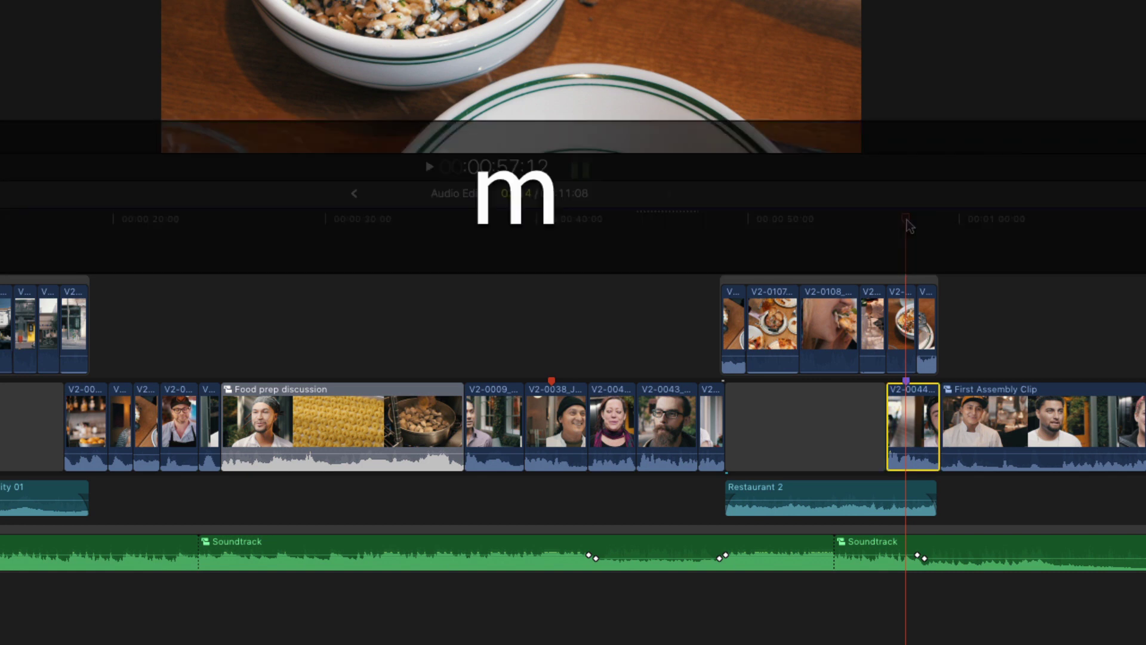
pyautogui.press('super+z')
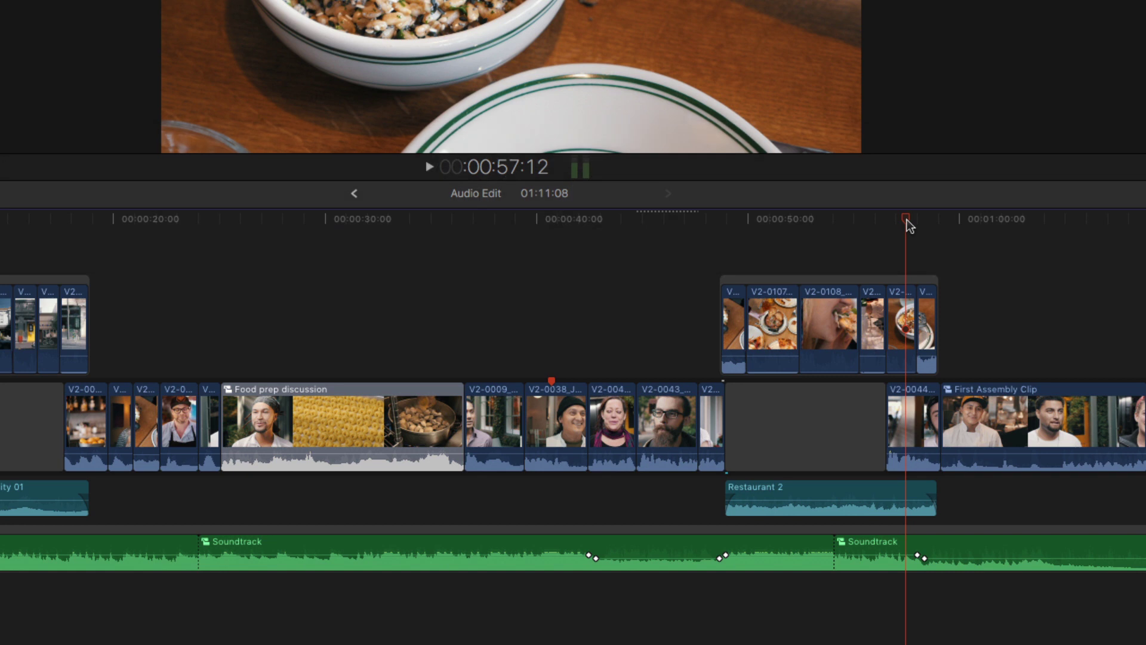
pyautogui.press('super+Down')
pyautogui.press('super+Down')
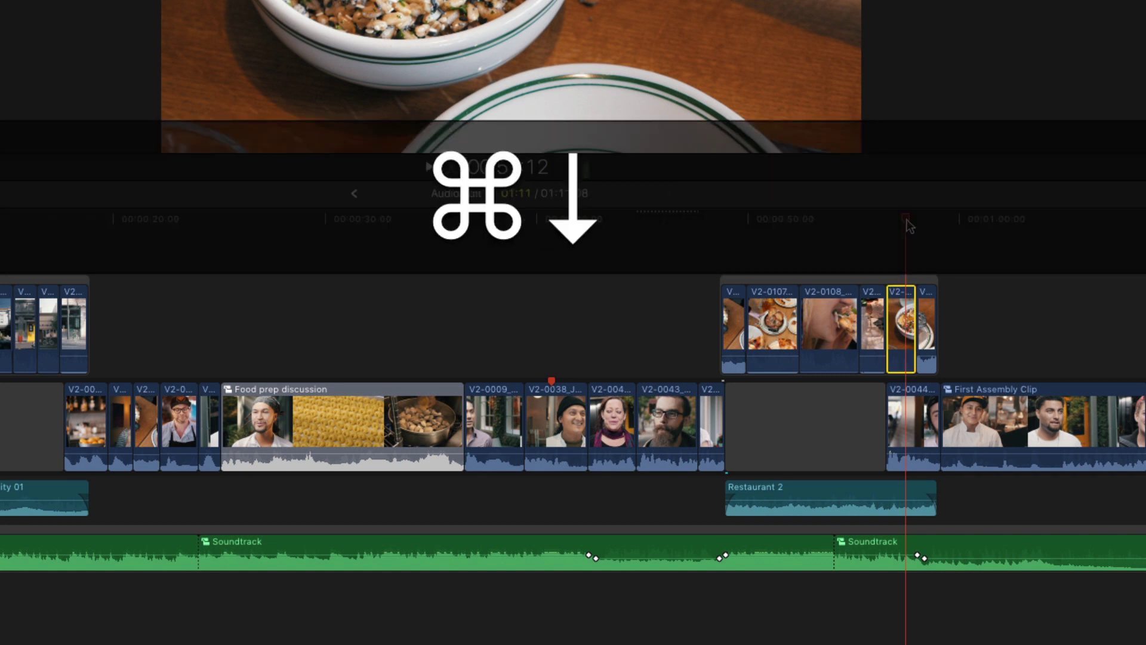
pyautogui.press('super+Down')
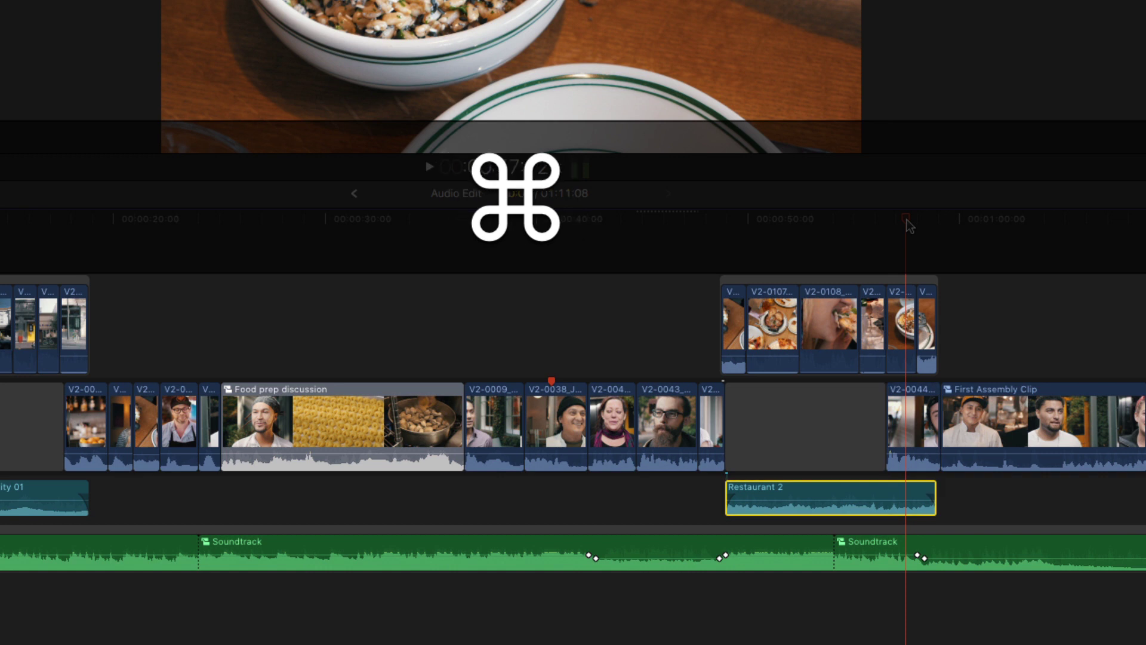
pyautogui.press('m')
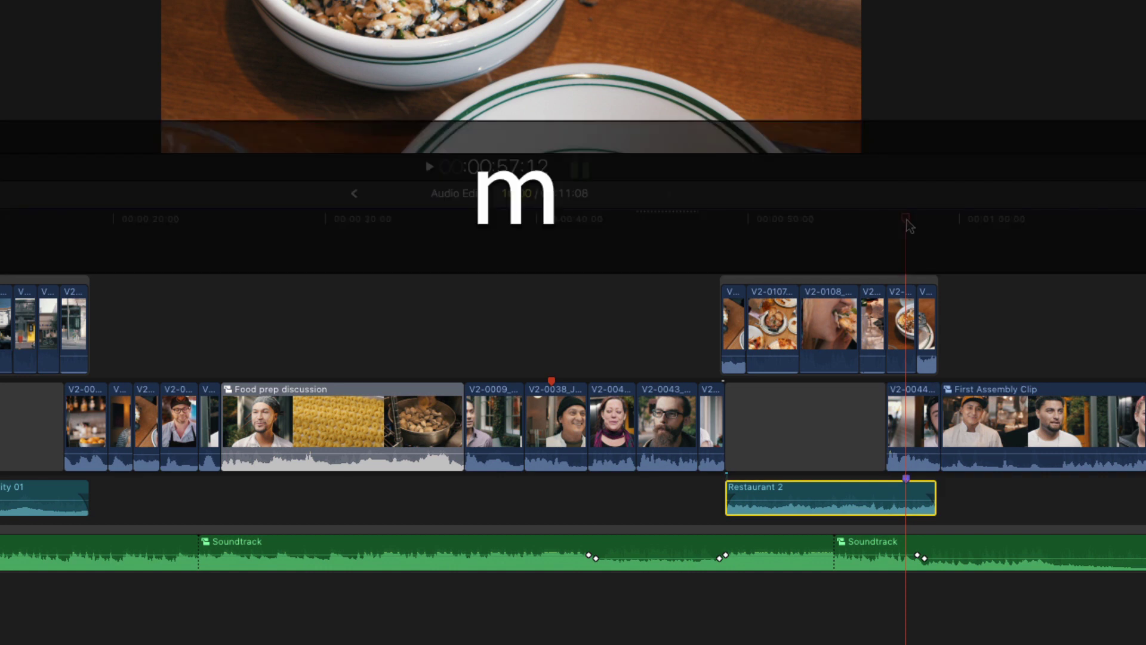
pyautogui.press('super+z')
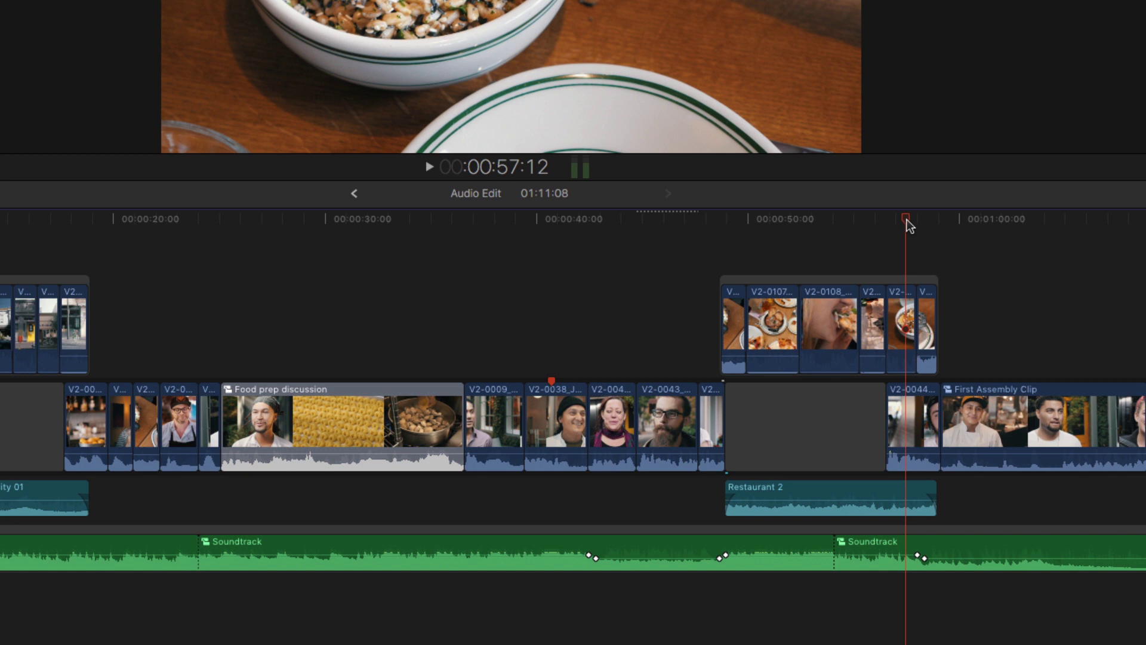
# - Add a 'replace this shot' to-do marker on the upper B-roll at 00:57:12 and a standard marker at 00:23:04
pyautogui.hotkey('alt', 'm')
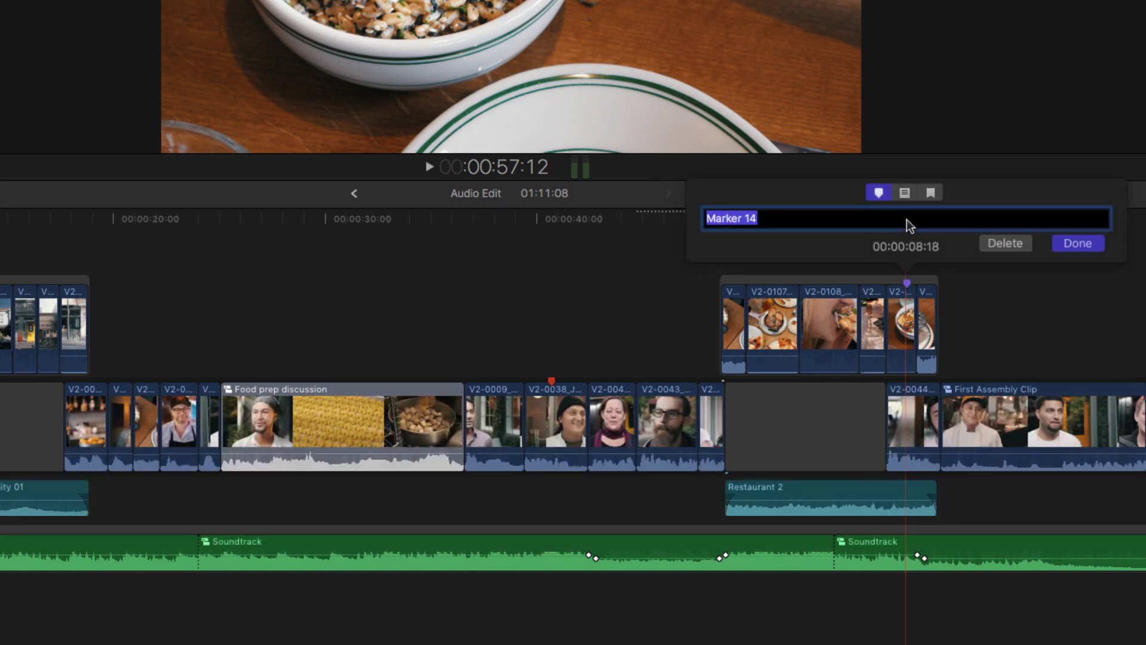
pyautogui.write('replace this shot')
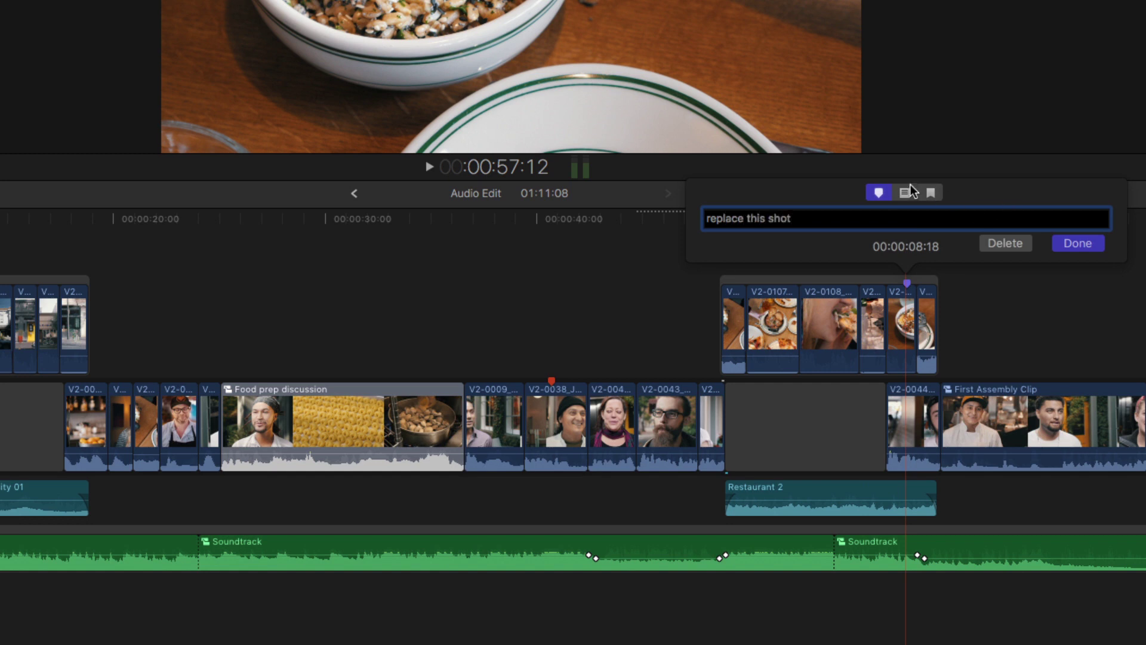
pyautogui.click(904, 192)
pyautogui.press('Return')
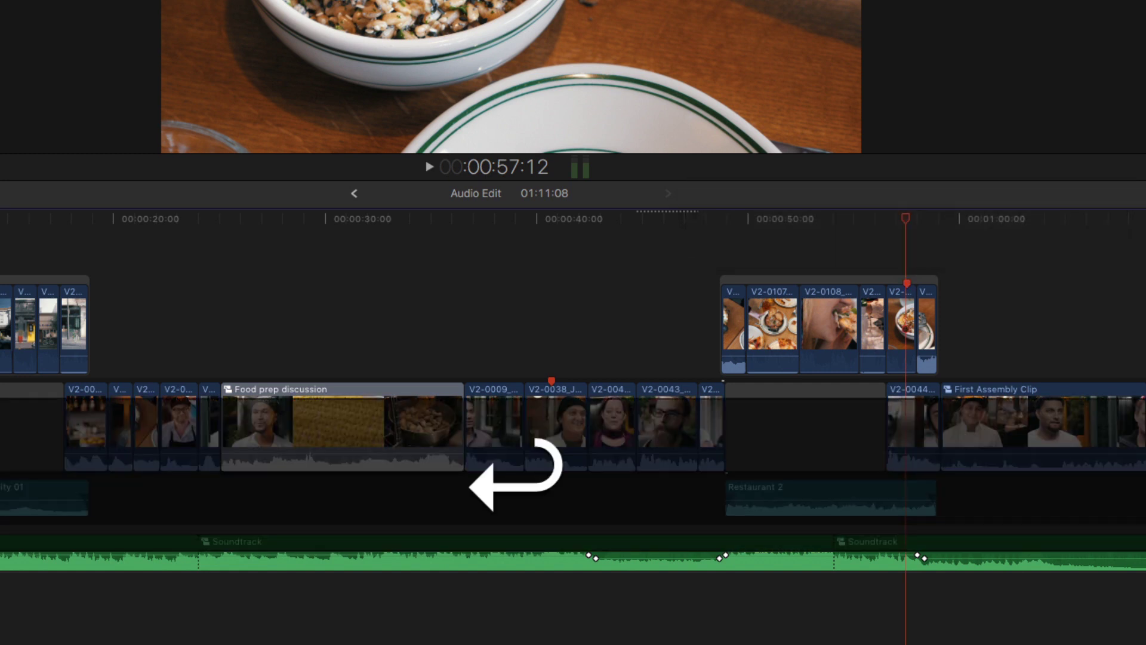
pyautogui.click(181, 219)
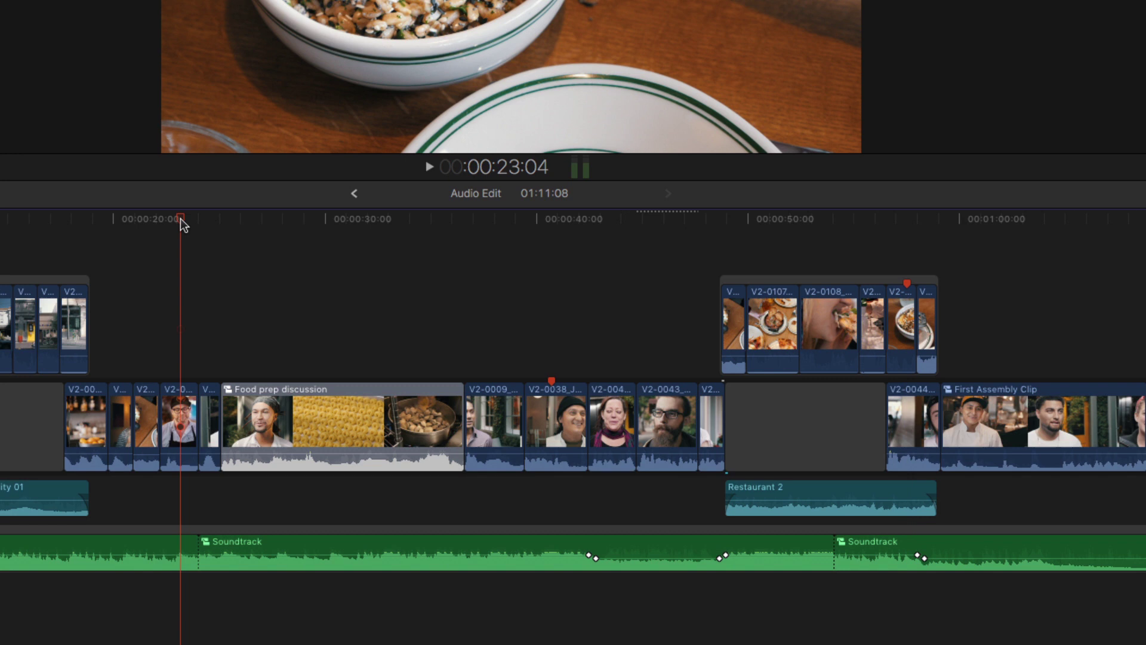
pyautogui.press('m')
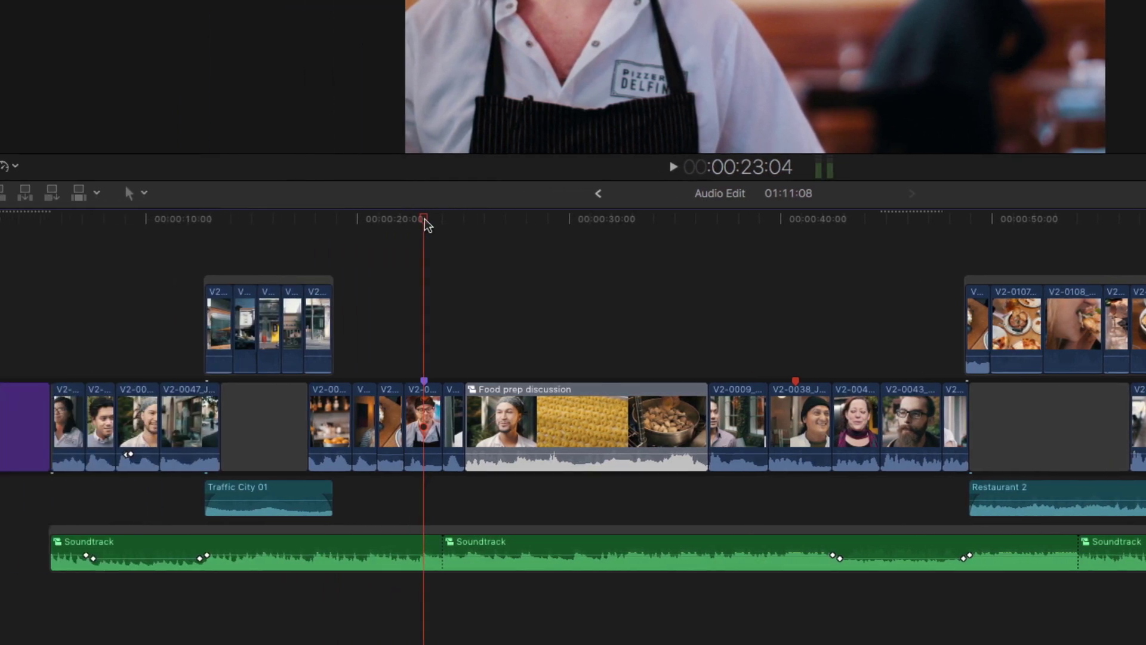
# - Filter the timeline index's Tags list to standard markers and jump to Marker 16 and Marker 15
pyautogui.press('shift+super+2')
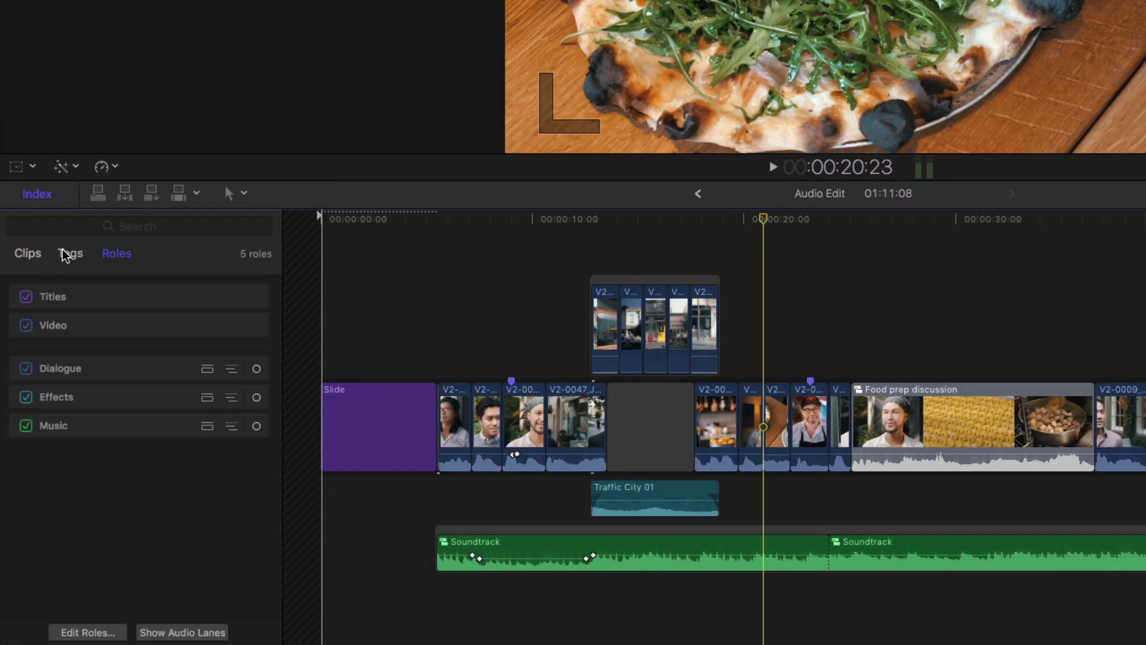
pyautogui.click(68, 253)
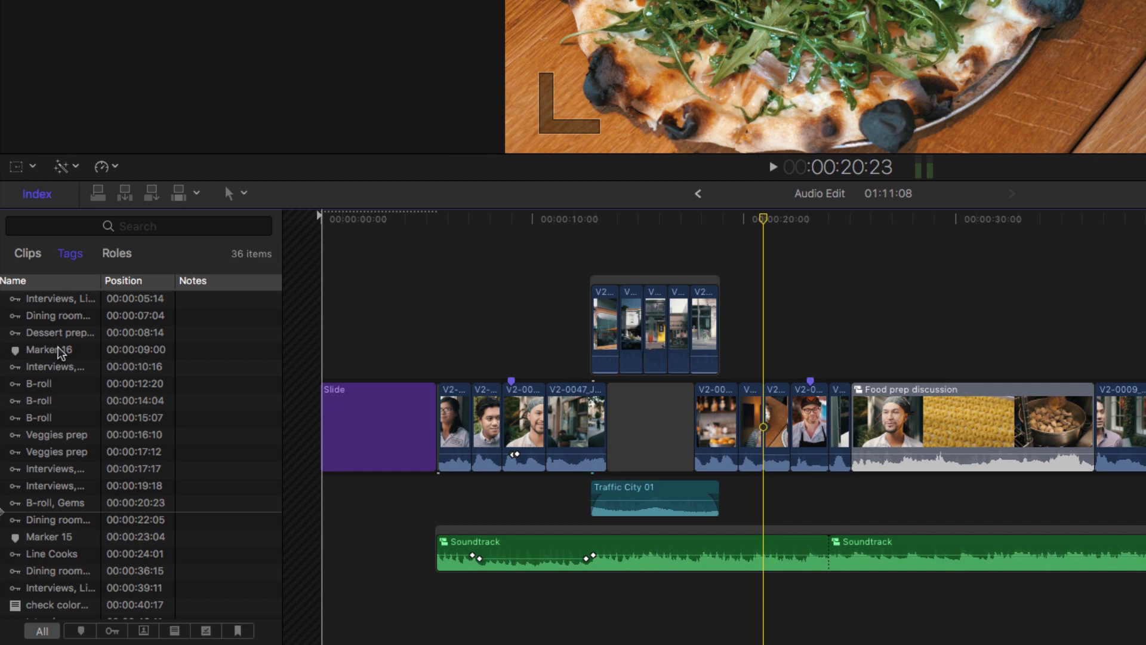
pyautogui.scroll(-1, 53, 475)
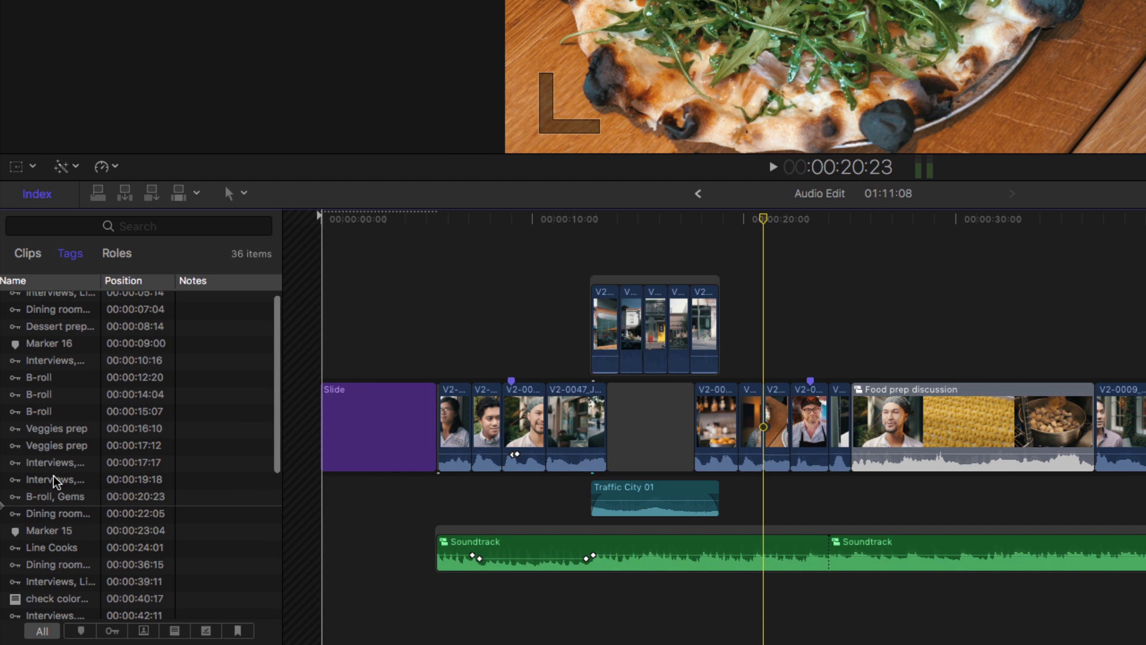
pyautogui.click(80, 632)
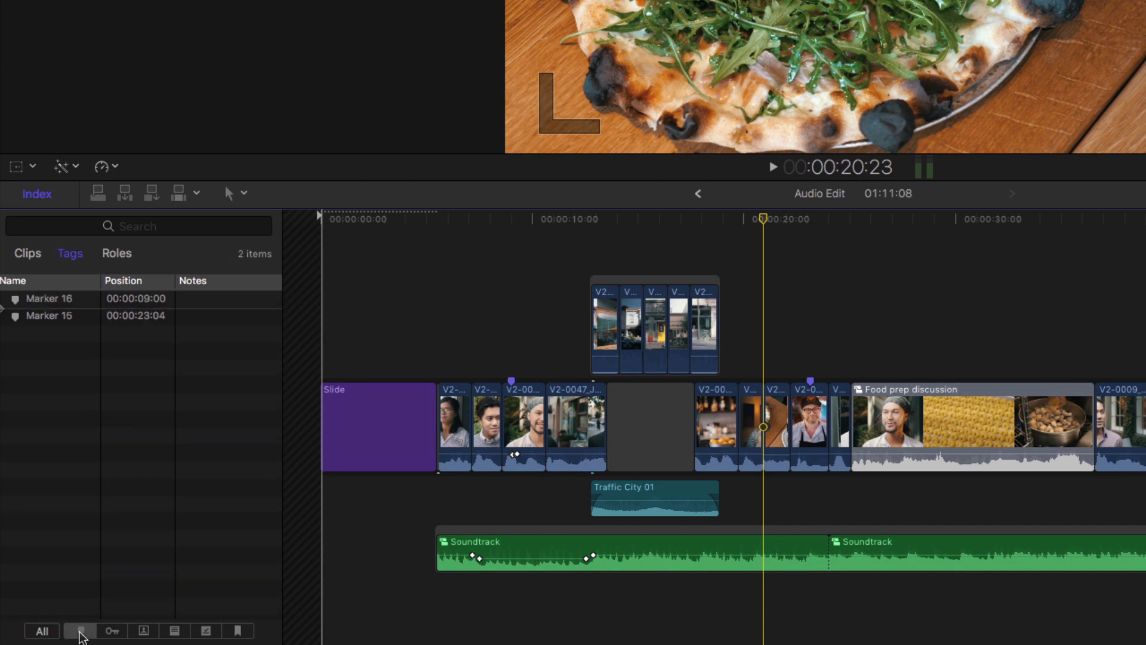
pyautogui.click(54, 301)
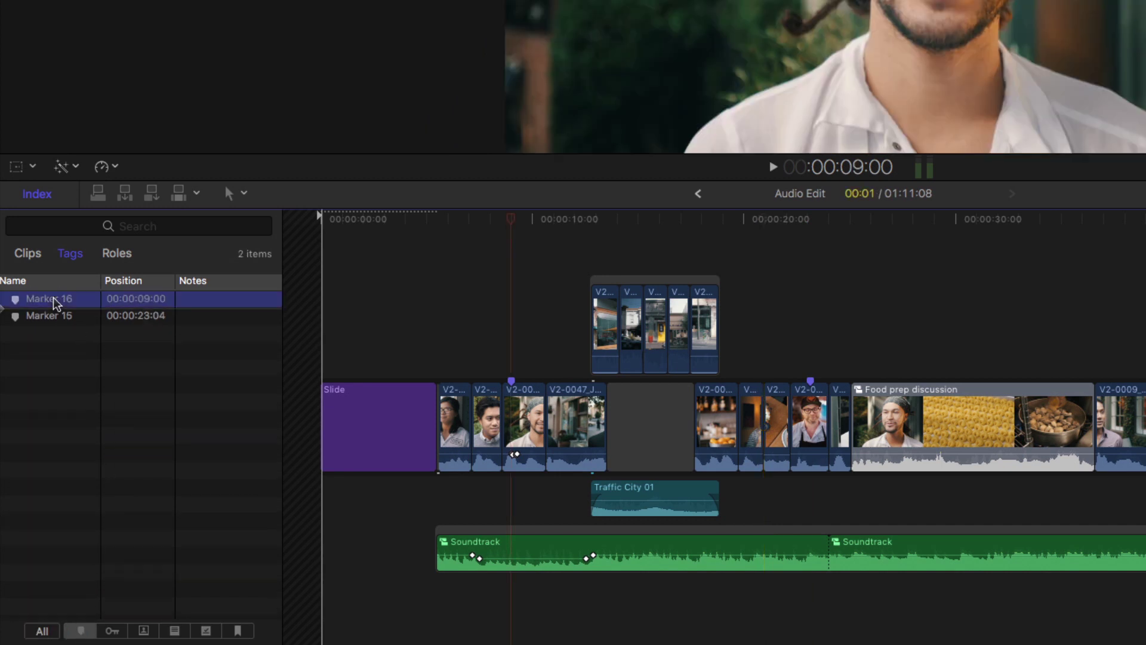
pyautogui.click(55, 318)
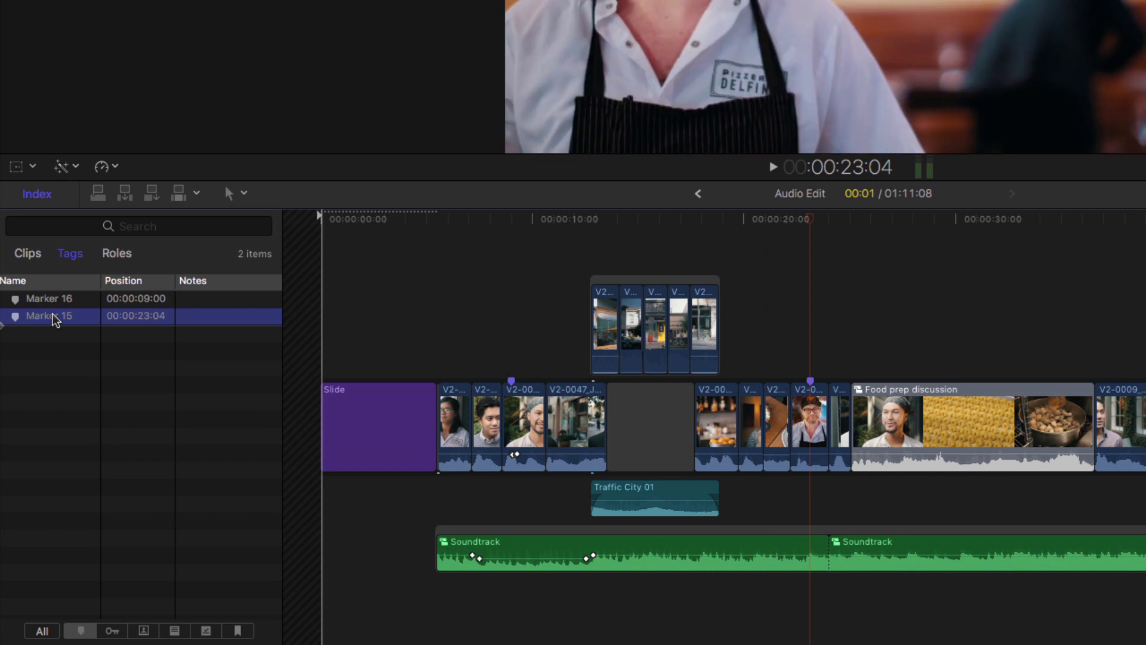
# - In the to-do list, tick 'check color correction' as completed, then show only completed to-dos
pyautogui.click(175, 631)
pyautogui.moveTo(101, 280); pyautogui.dragTo(171, 282)
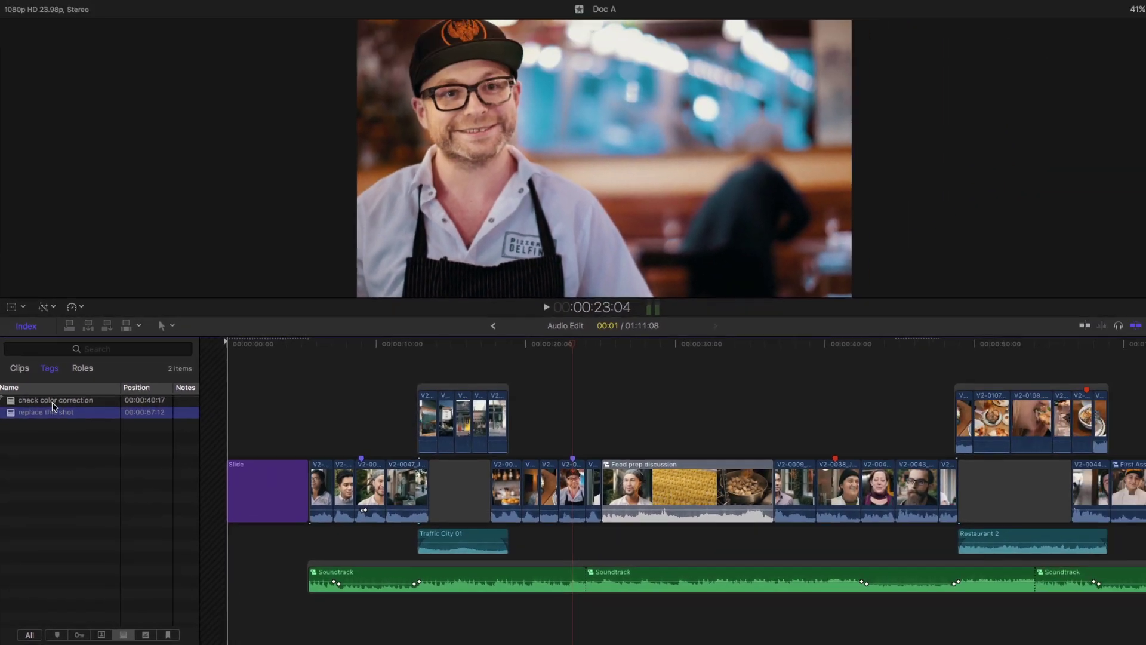
pyautogui.click(78, 299)
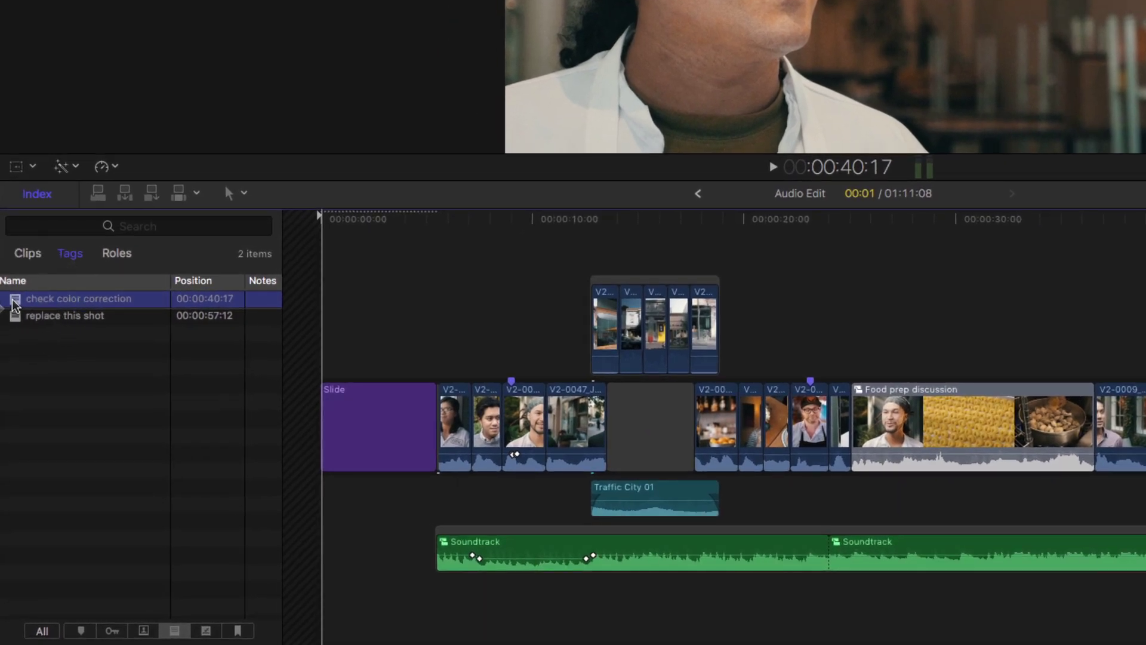
pyautogui.click(15, 299)
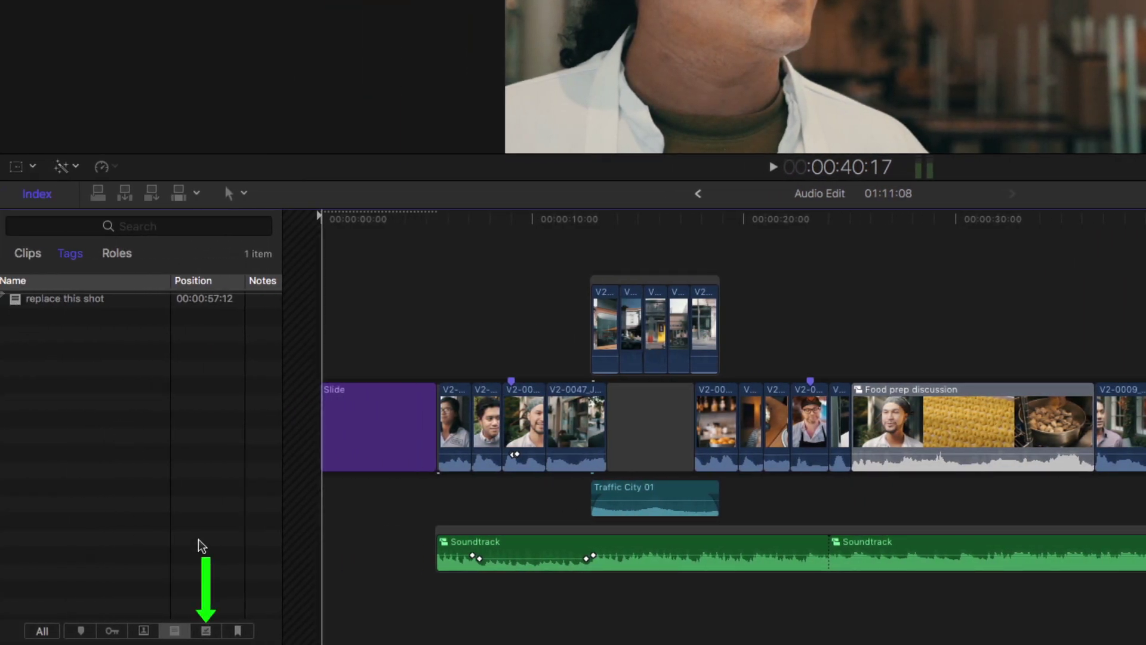
pyautogui.click(206, 631)
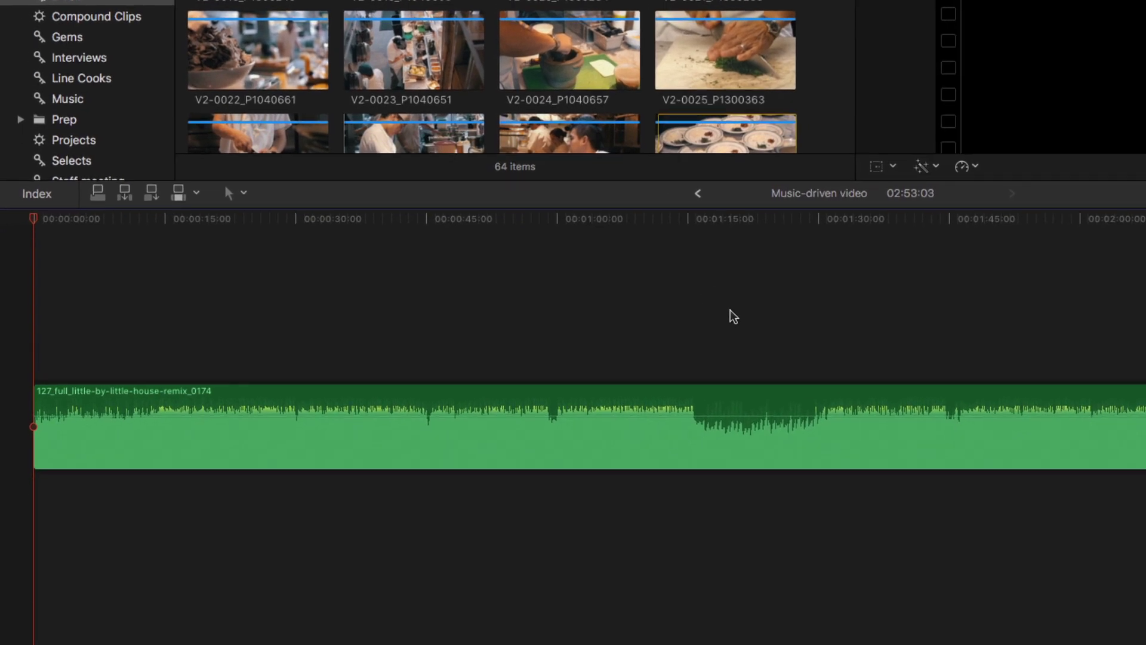
# - Play the music track, drop nine markers on its beats, then stop playback
pyautogui.press('space')
pyautogui.press('m')
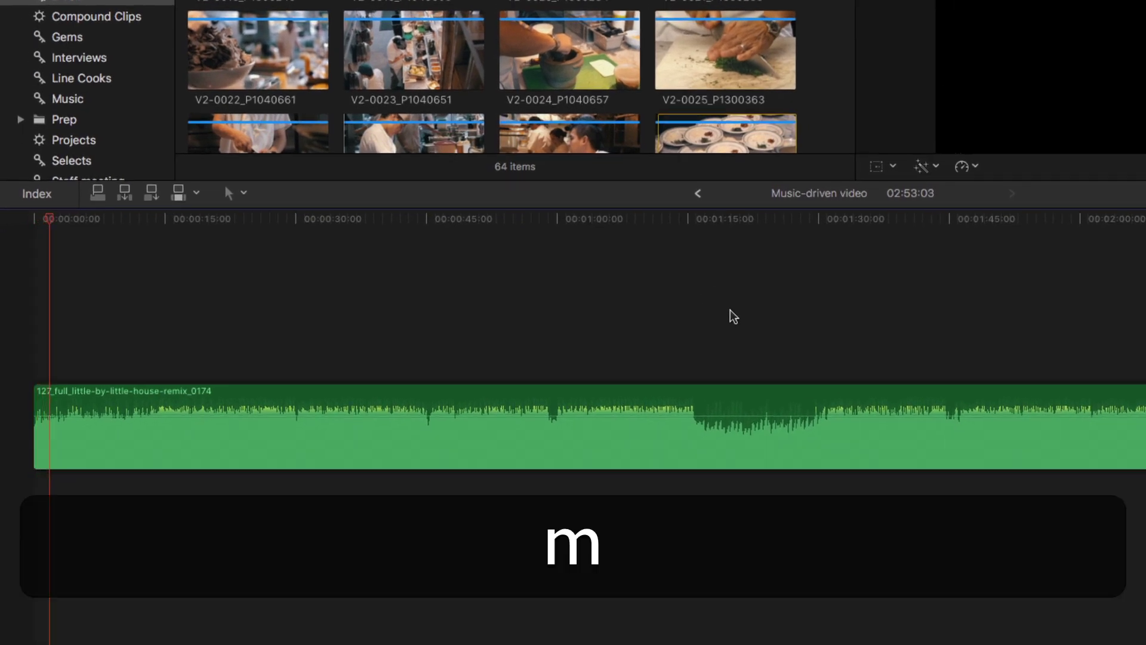
pyautogui.press('m')
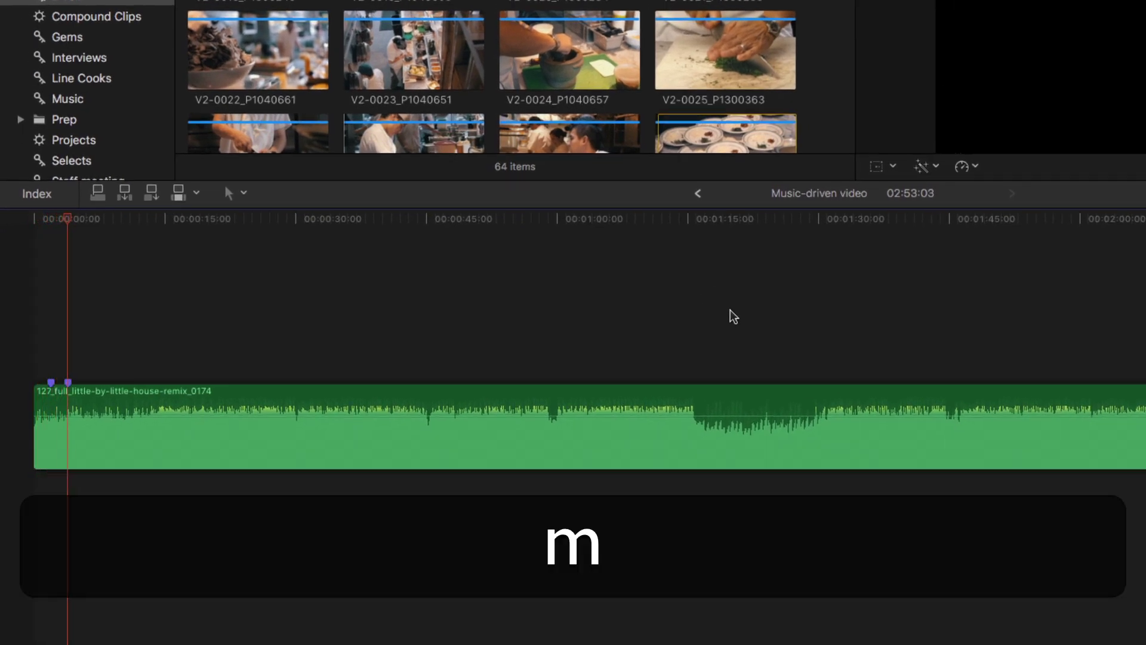
pyautogui.press('m')
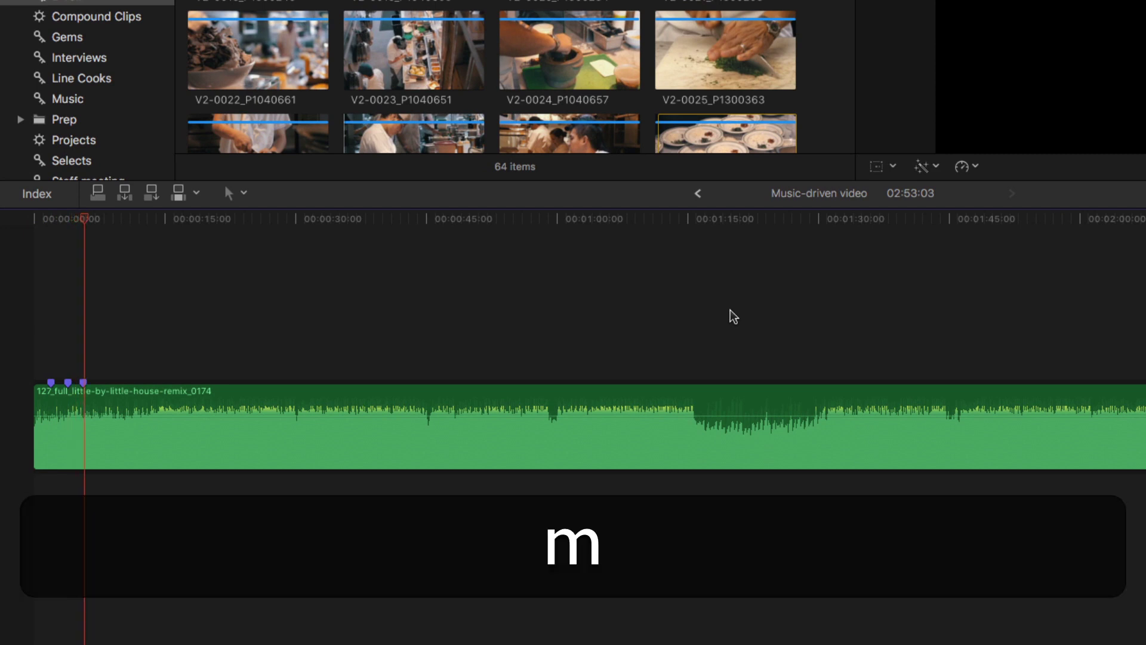
pyautogui.press('m')
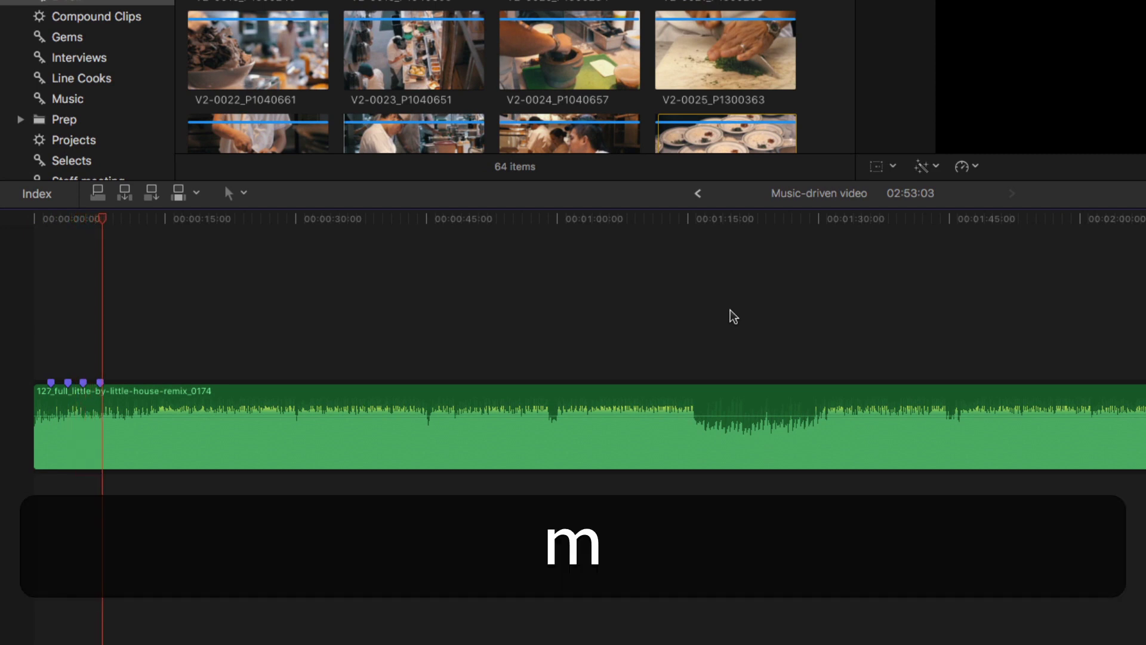
pyautogui.press('m')
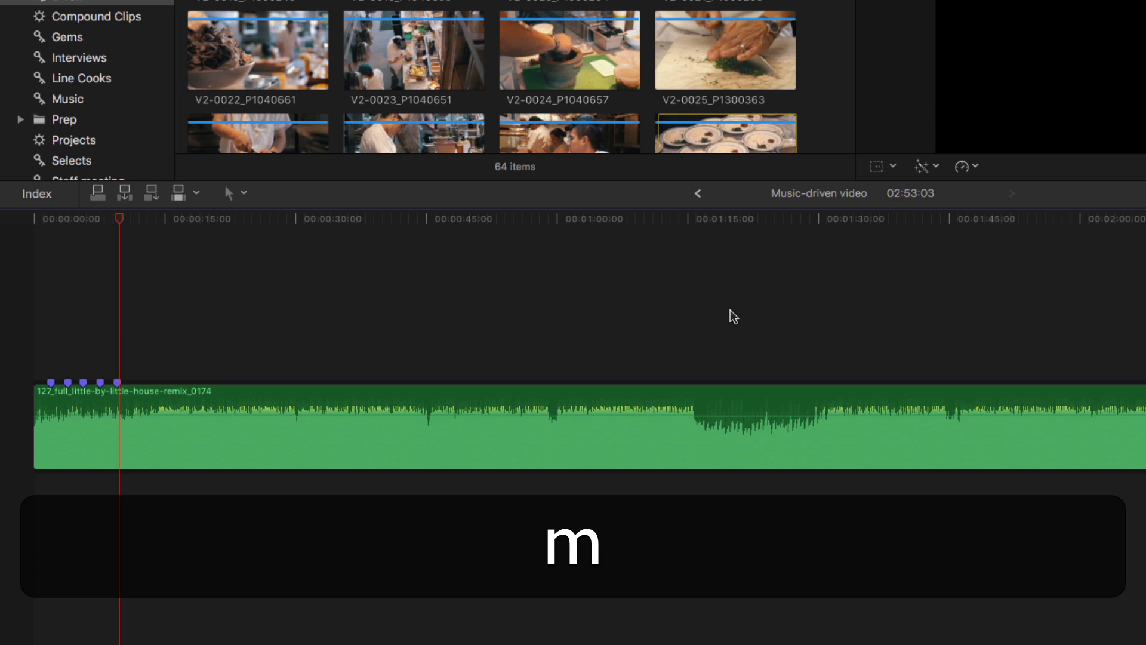
pyautogui.press('m')
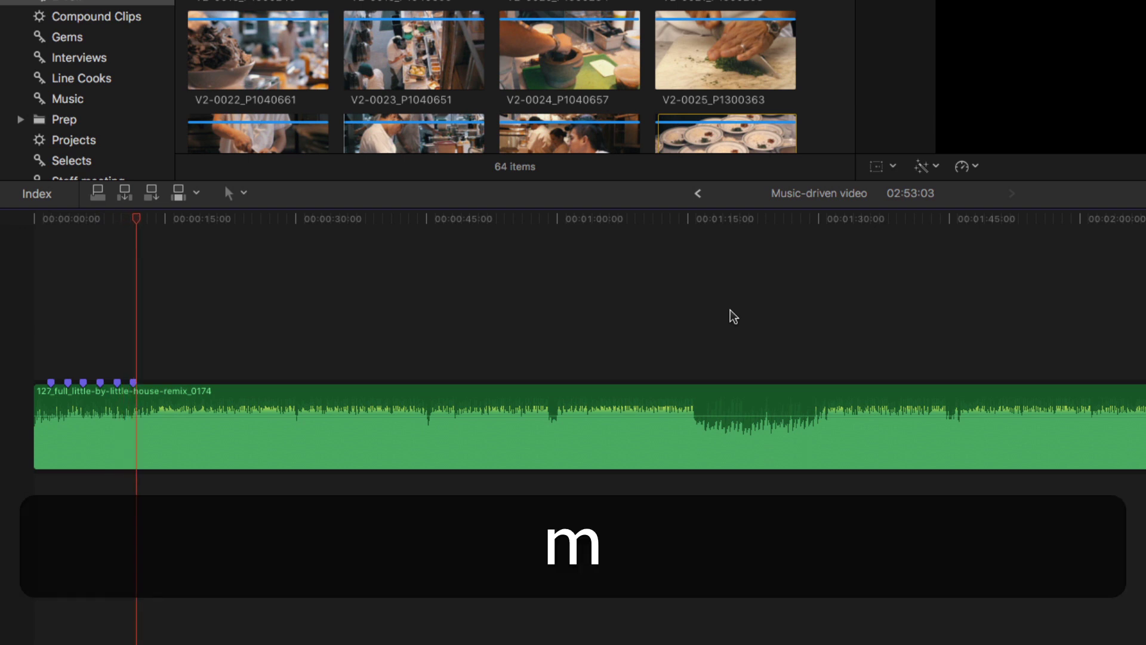
pyautogui.press('m')
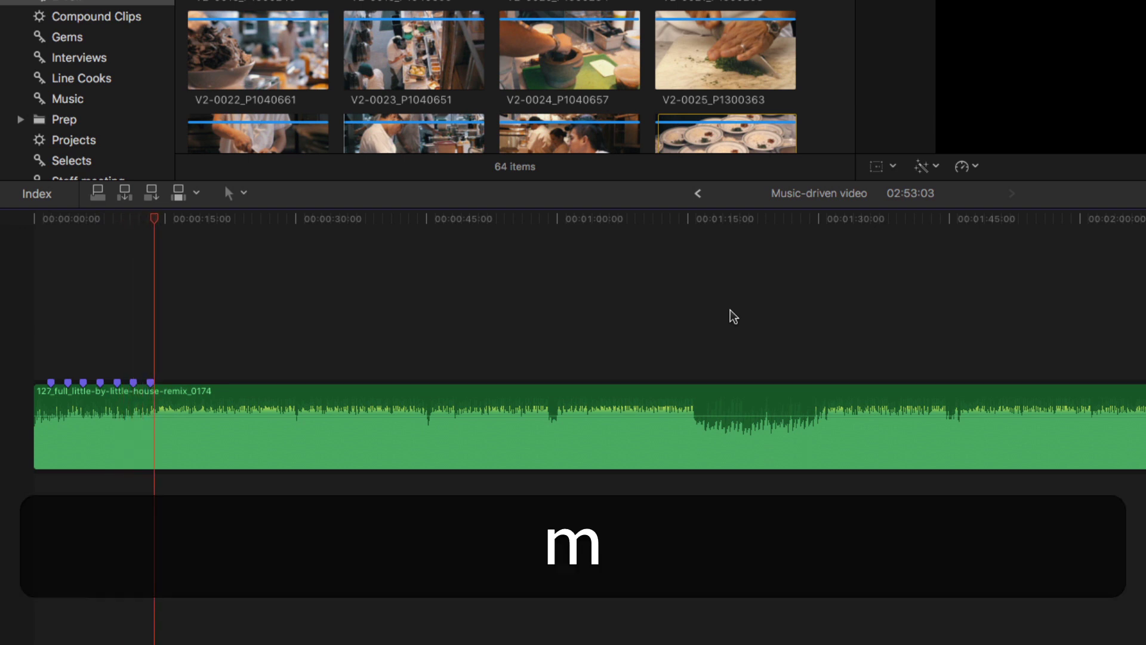
pyautogui.press('m')
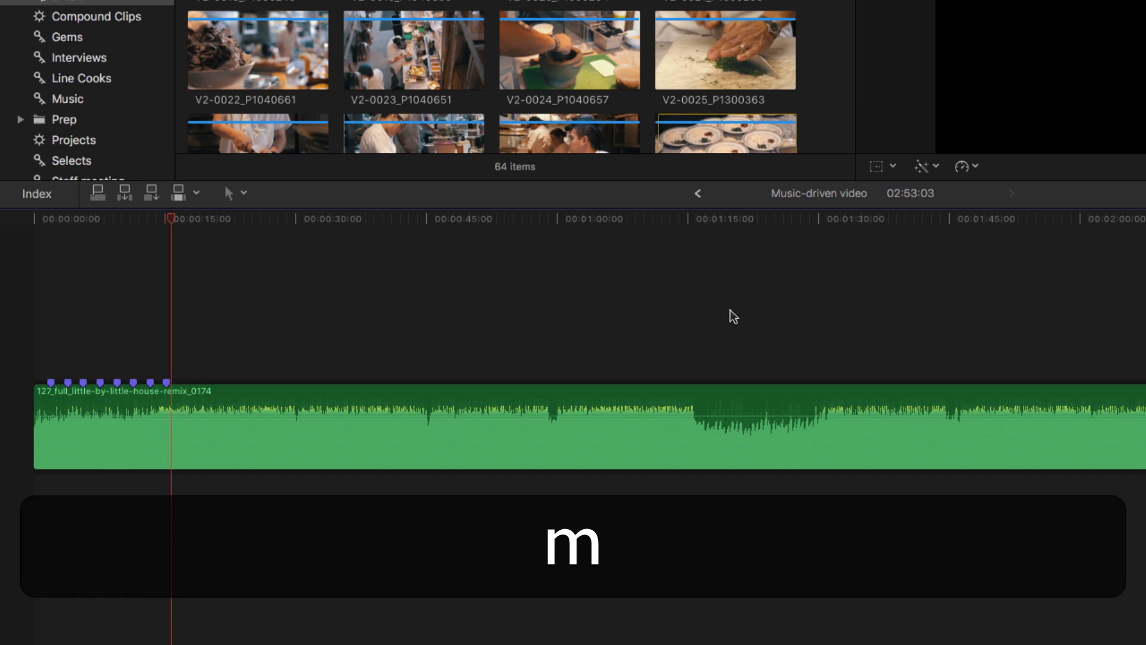
pyautogui.press('m')
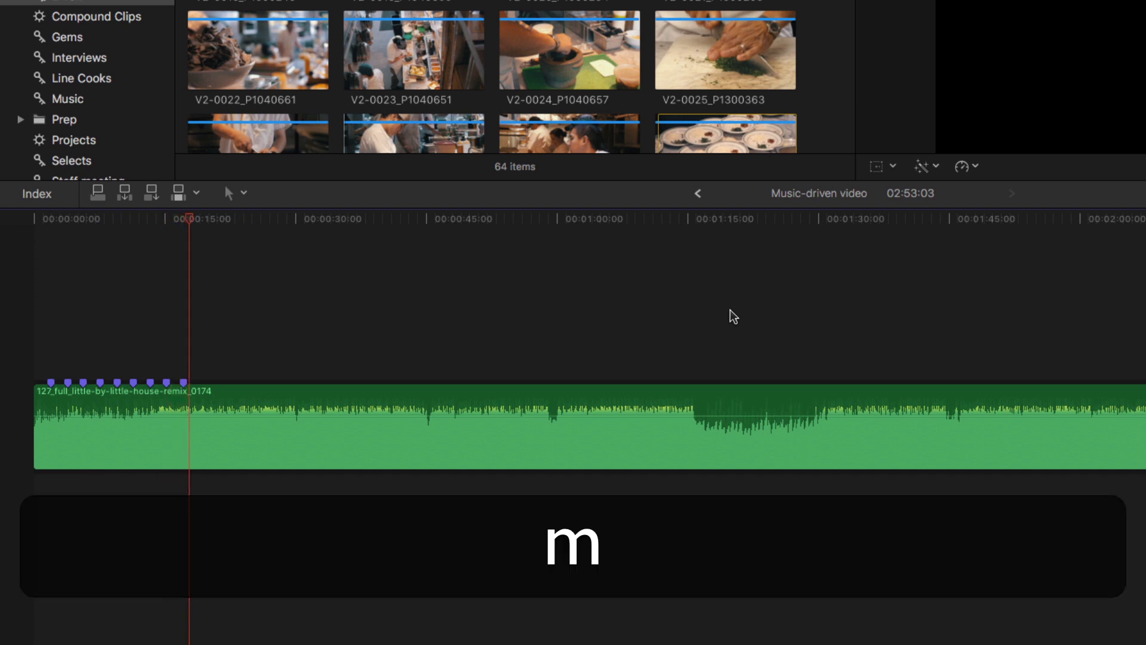
pyautogui.press('space')
# - Zoom into the timeline and turn on skimming, audio skimming and snapping
pyautogui.scroll(5, 599, 291)
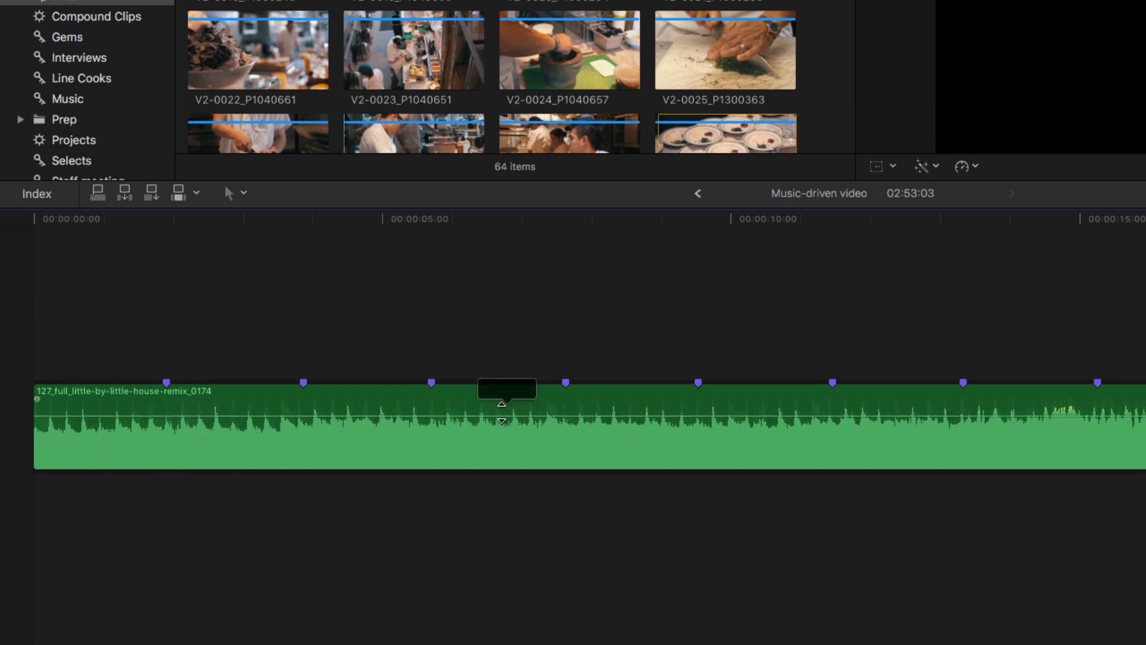
pyautogui.press('s')
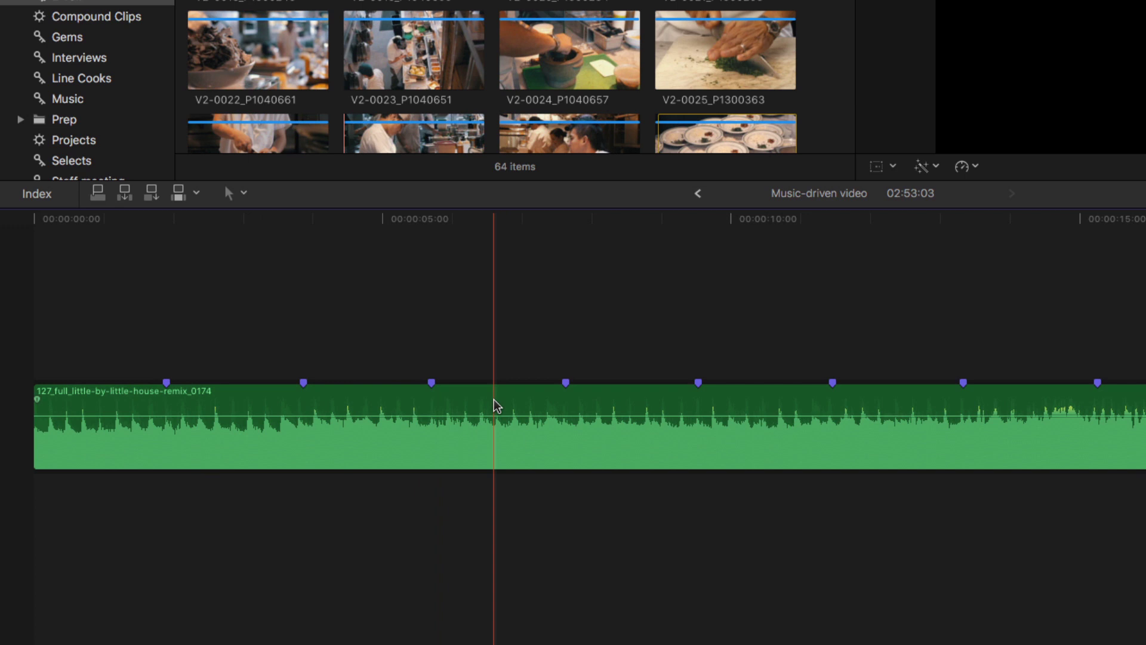
pyautogui.press('shift')
pyautogui.hotkey('shift', 's')
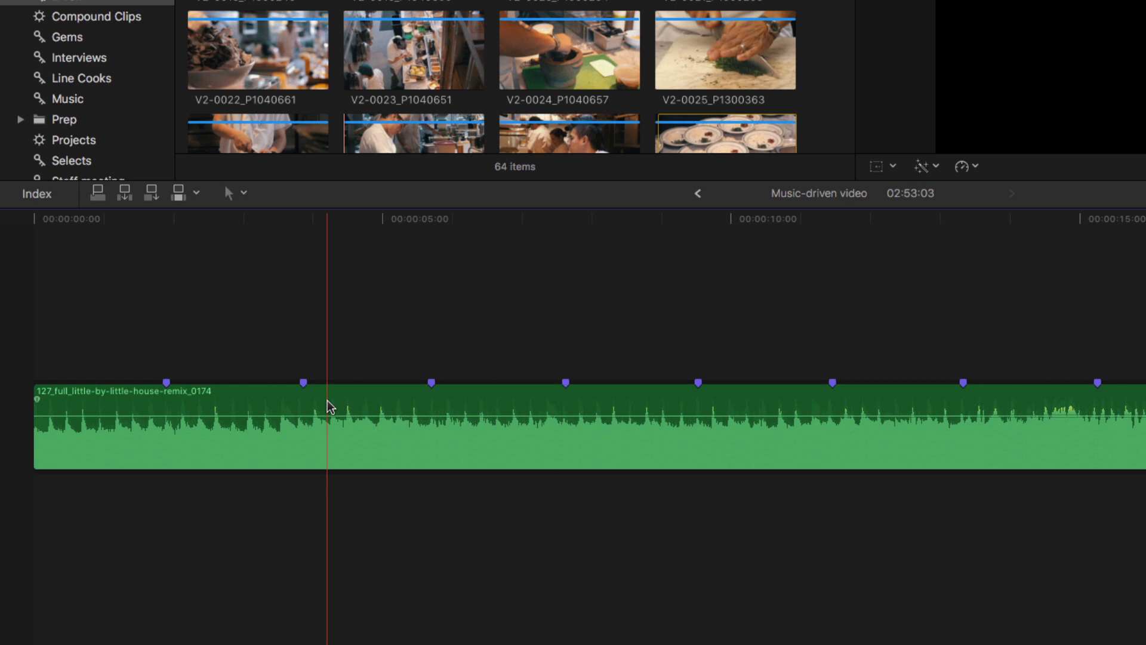
pyautogui.press('n')
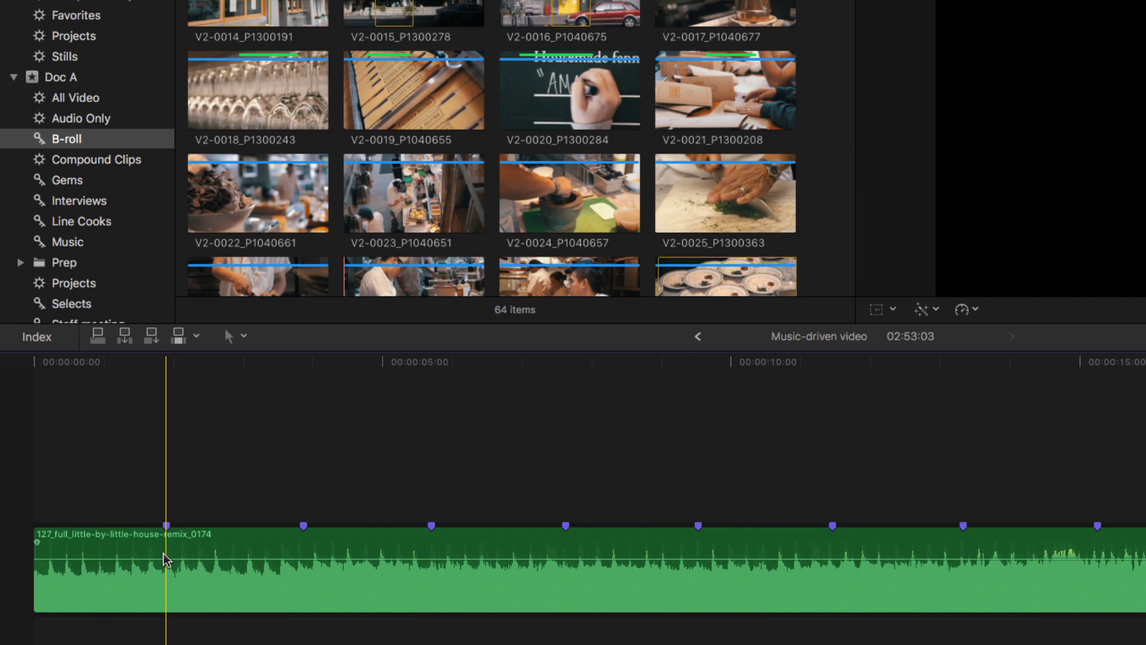
# - Connect V2-0014 above the music between the first two beat markers and enlarge the filmstrips
pyautogui.press('i')
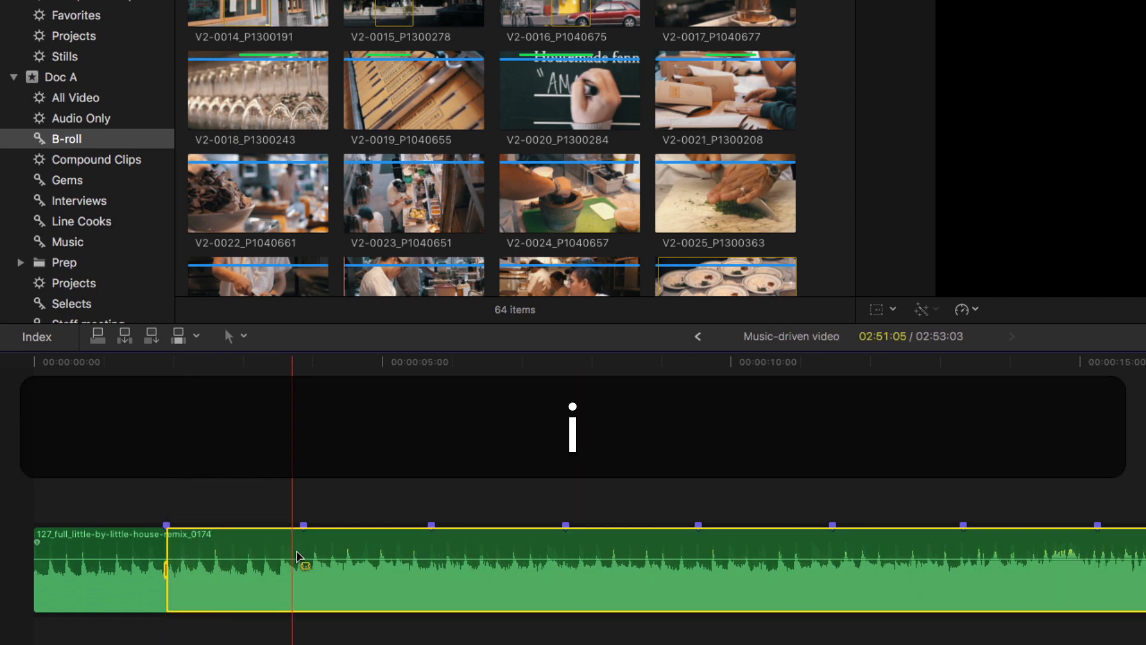
pyautogui.press('o')
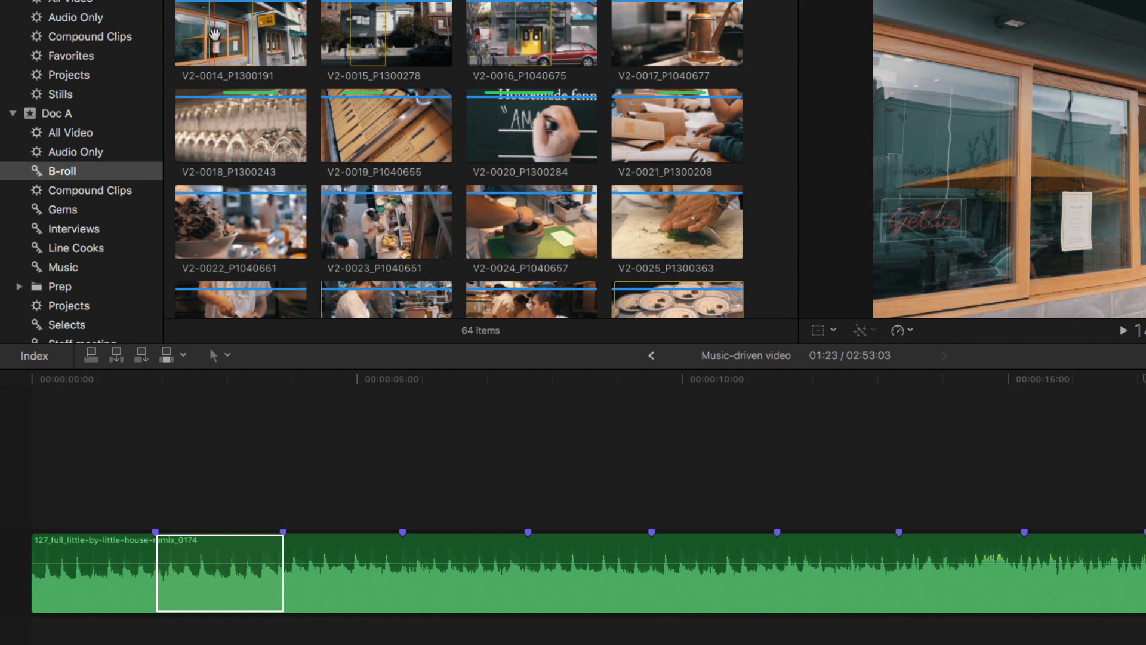
pyautogui.press('q')
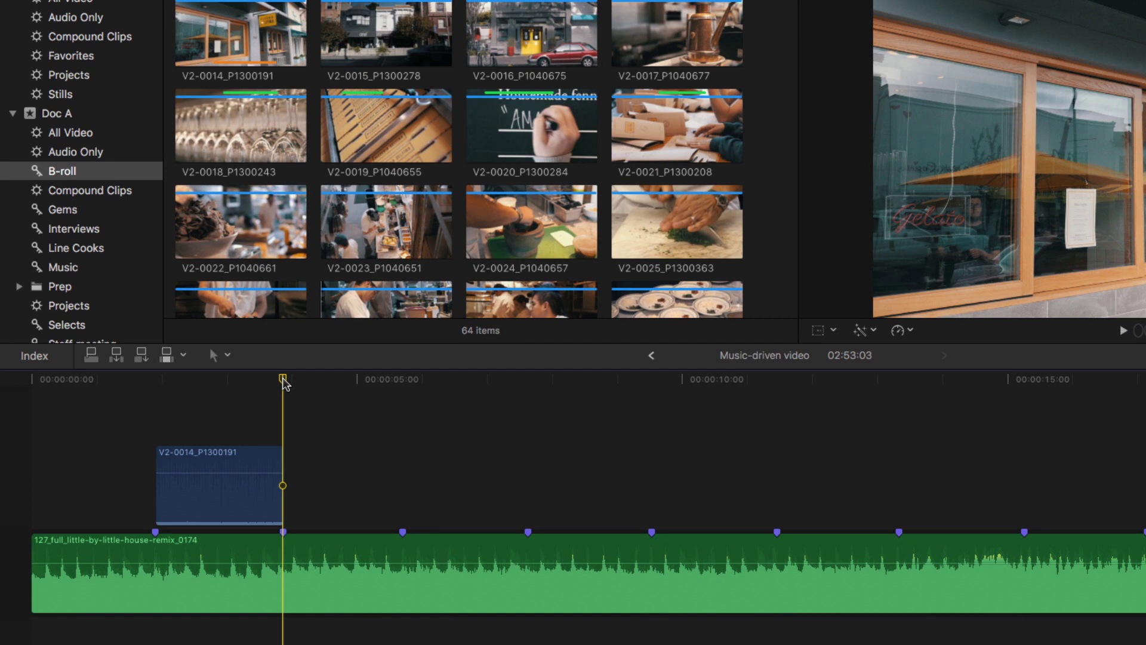
pyautogui.hotkey('ctrl', 'alt', 'Down')
pyautogui.hotkey('ctrl', 'alt', 'Down')
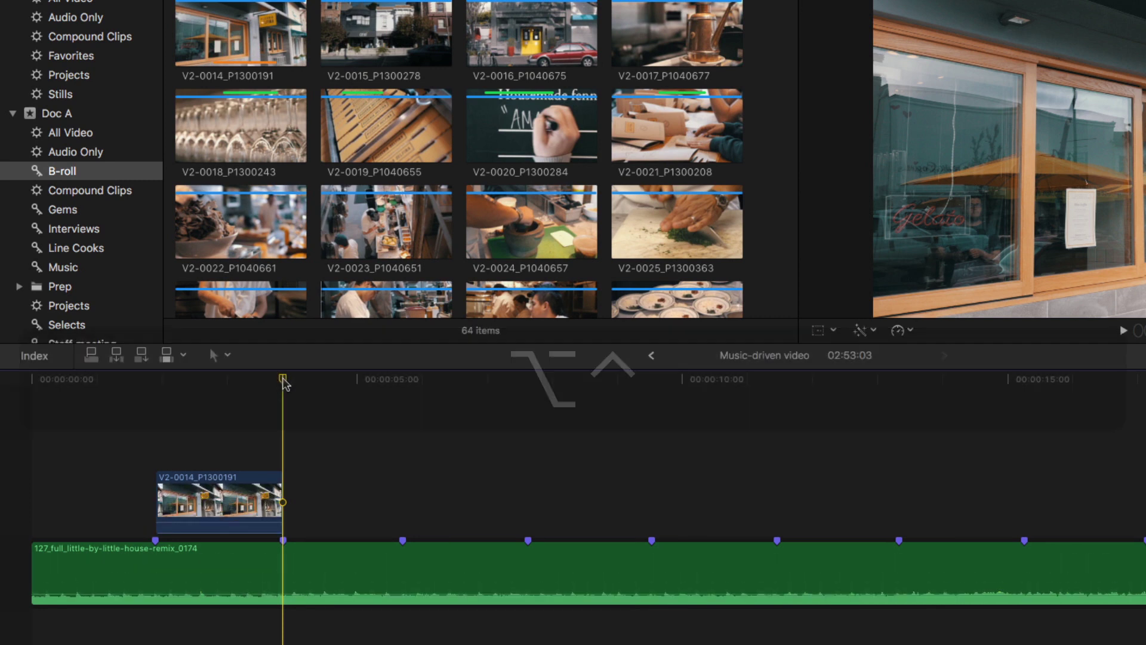
# - Connect V2-0020 and V2-0021 over the next two beat intervals
pyautogui.press('i')
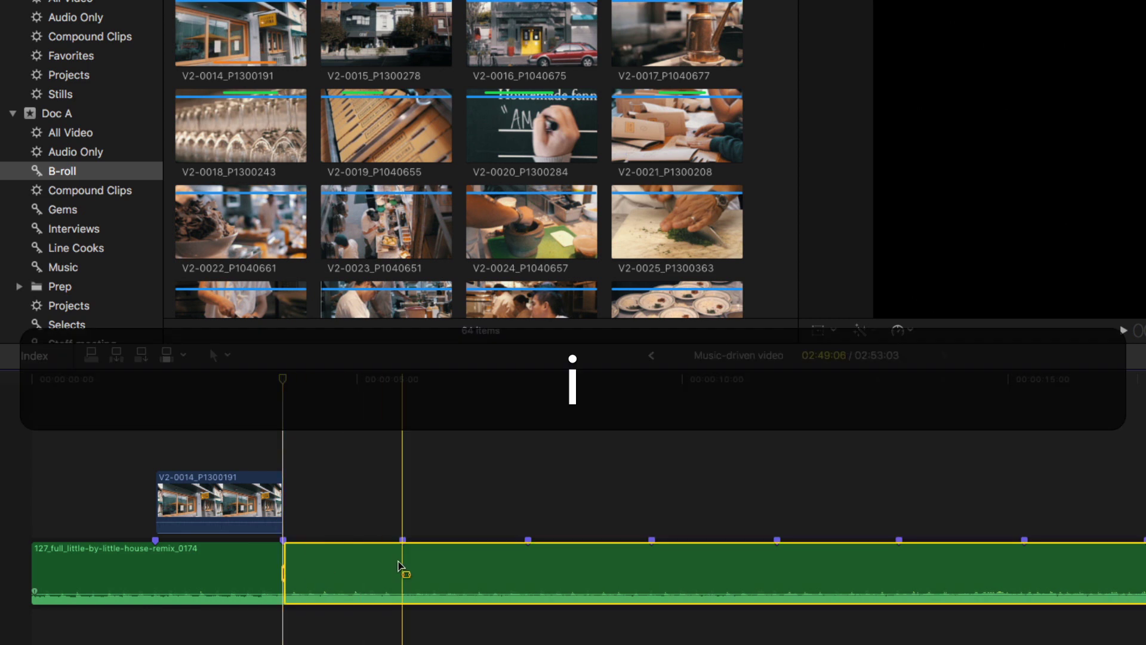
pyautogui.press('o')
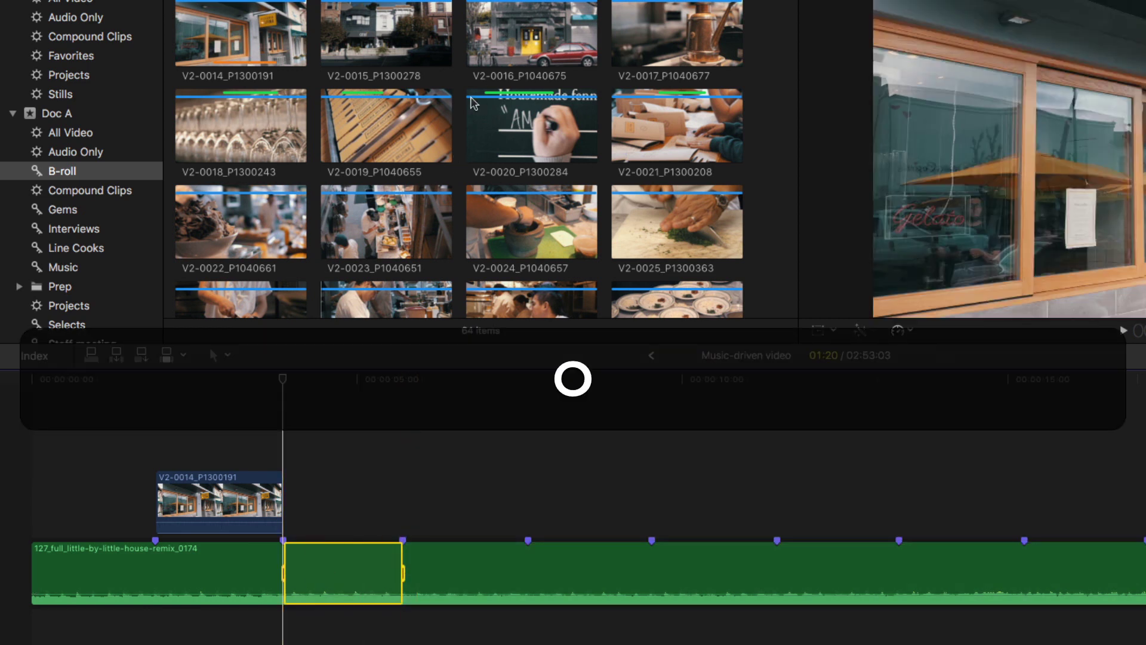
pyautogui.click(490, 127)
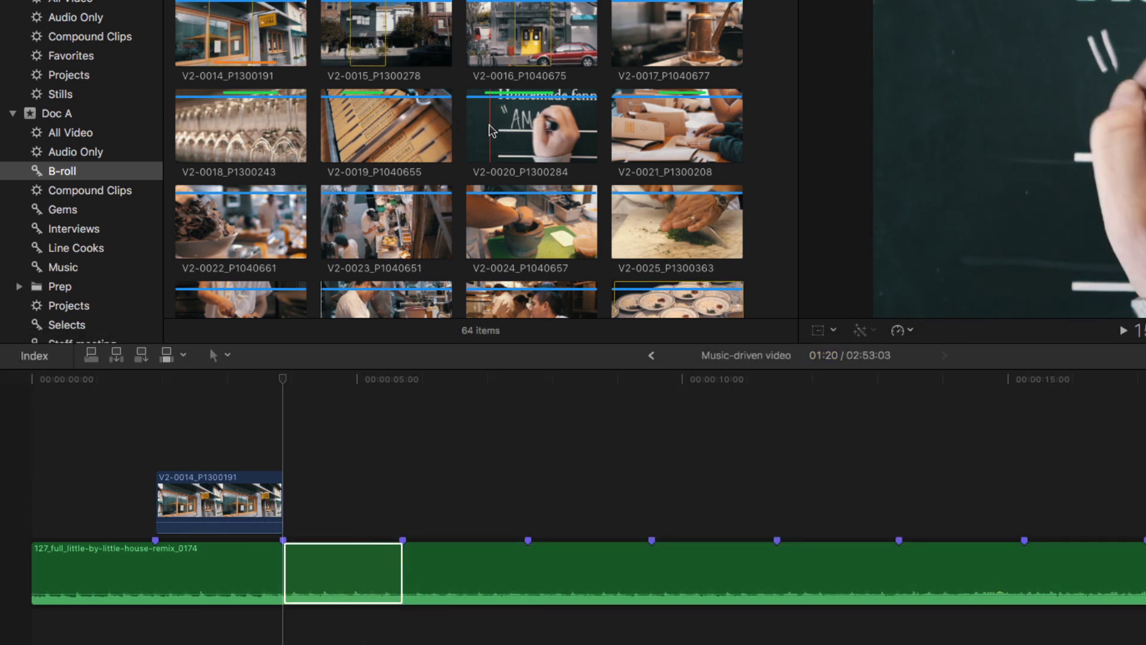
pyautogui.press('q')
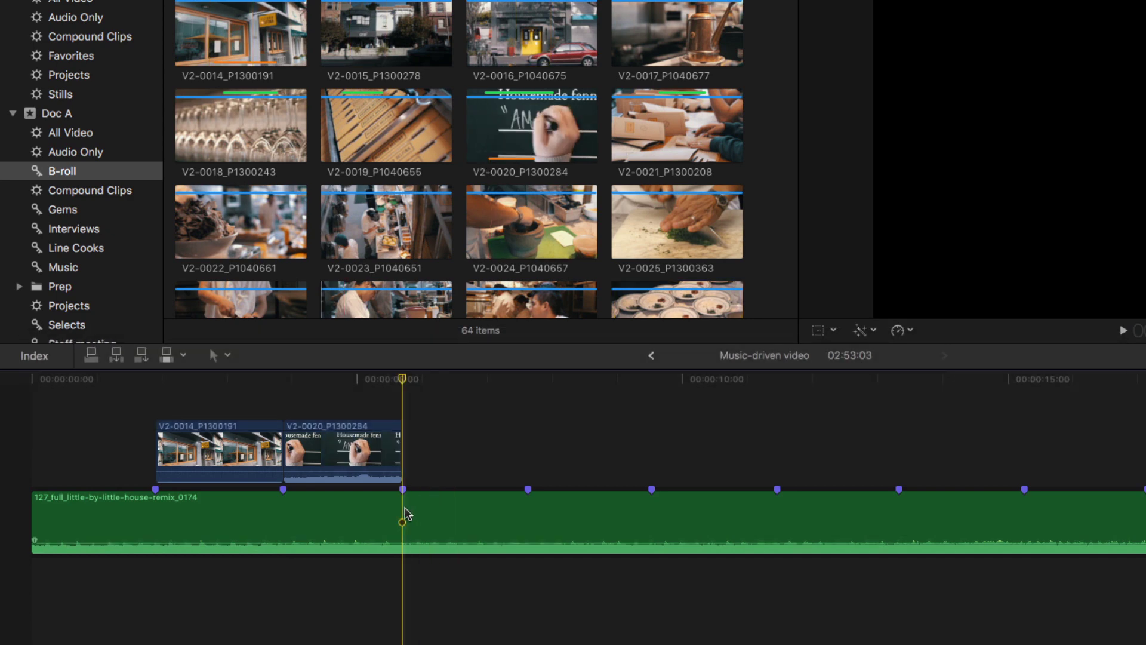
pyautogui.press('i')
pyautogui.press('o')
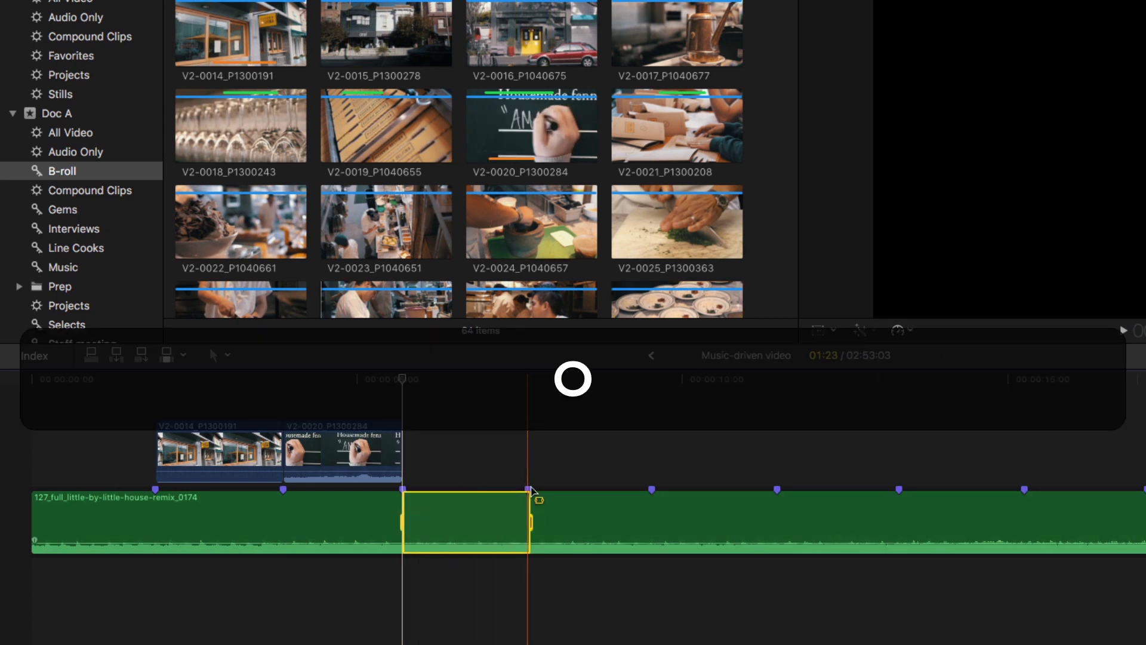
pyautogui.click(639, 127)
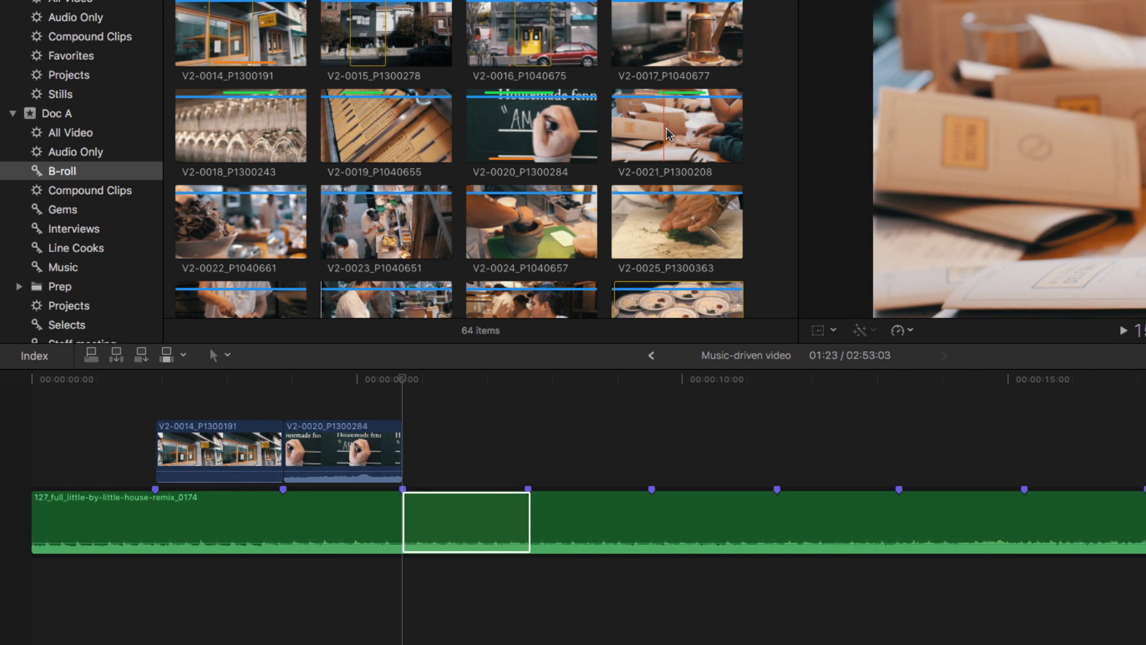
pyautogui.press('q')
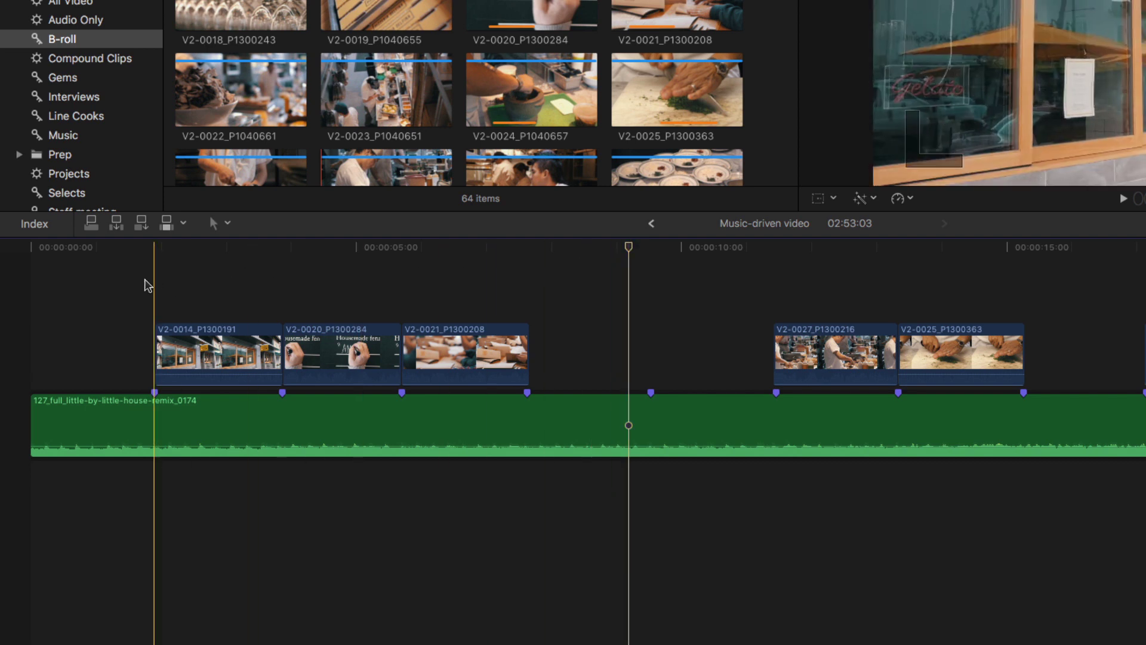
# - Overwrite all connected B-roll clips into the primary storyline, then move V2-0021 ahead of V2-0020
pyautogui.moveTo(142, 279); pyautogui.dragTo(1145, 350)
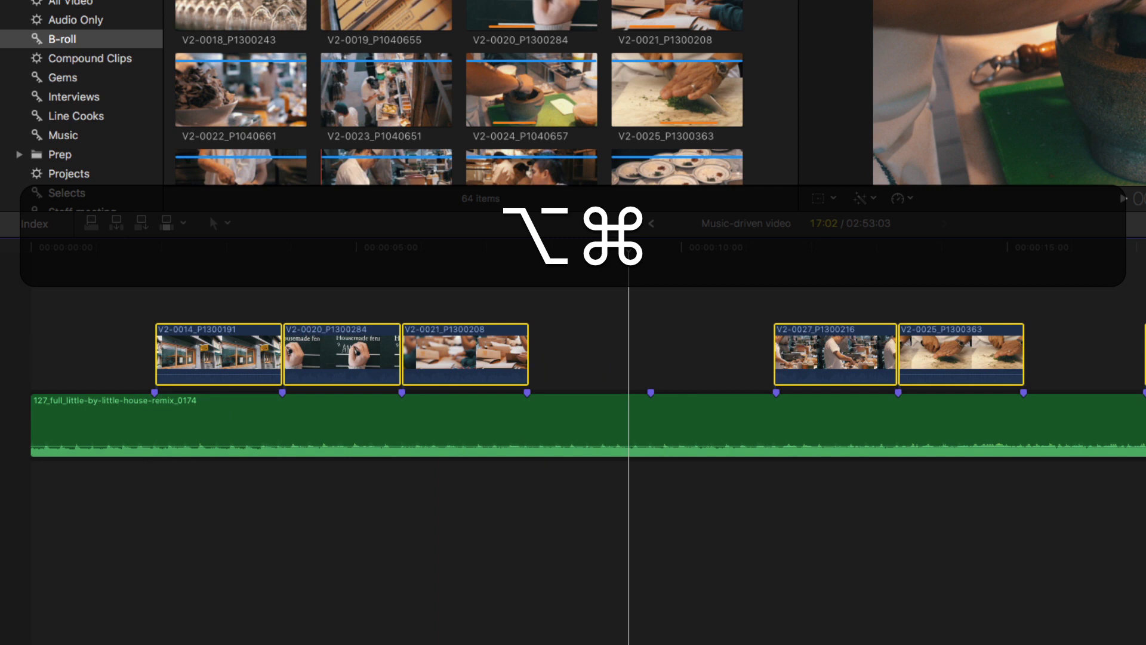
pyautogui.press('alt+super+Down')
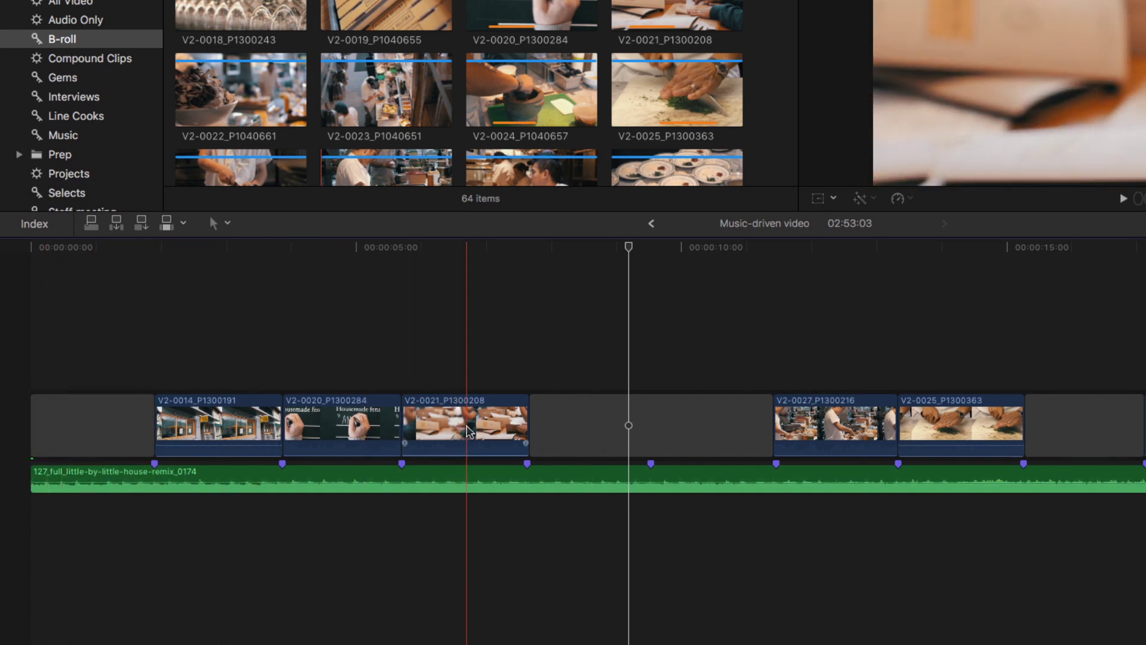
pyautogui.moveTo(470, 430); pyautogui.dragTo(304, 425)
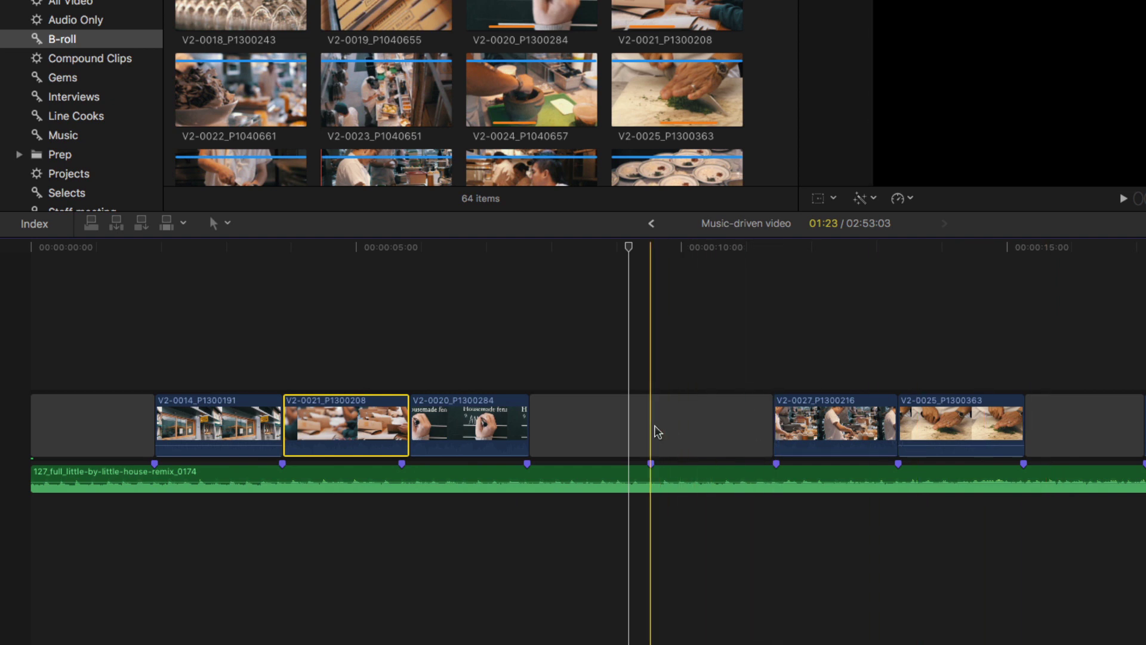
# - Blade the gap at the beat marker and replace its first part with V2-0057
pyautogui.press('super+b')
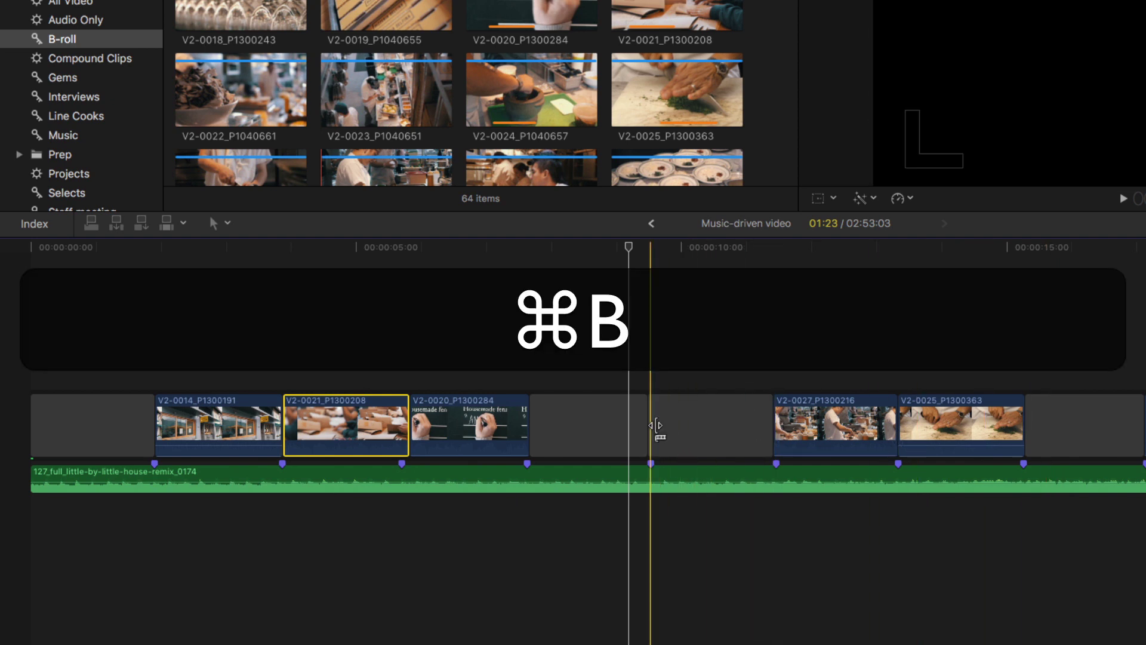
pyautogui.click(604, 251)
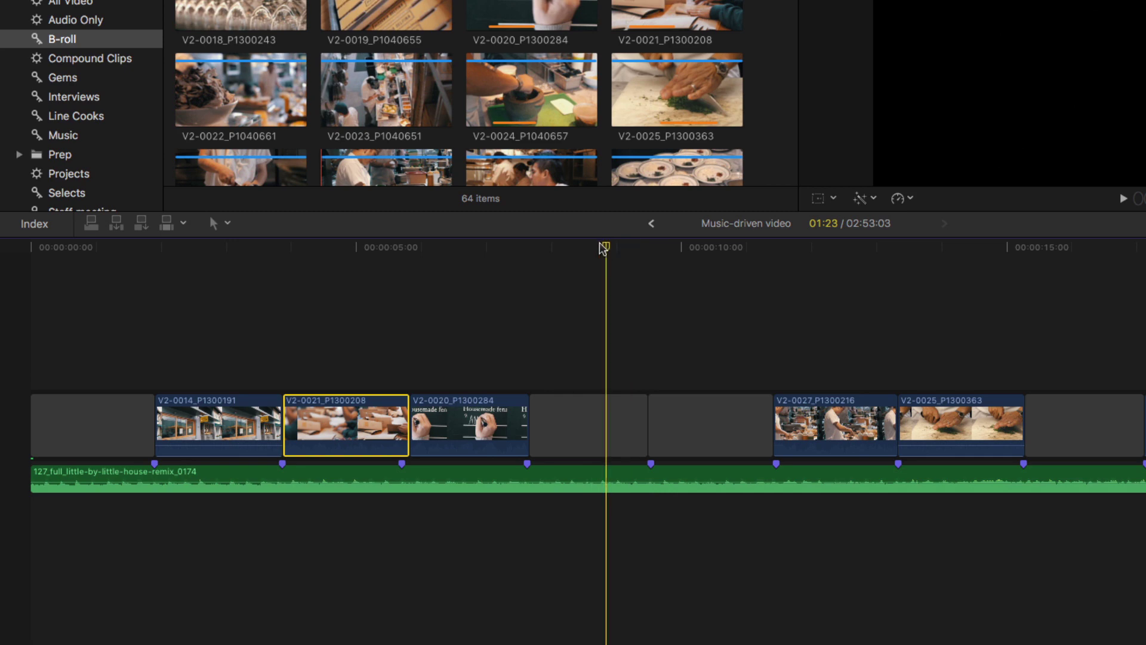
pyautogui.scroll(-5, 588, 36)
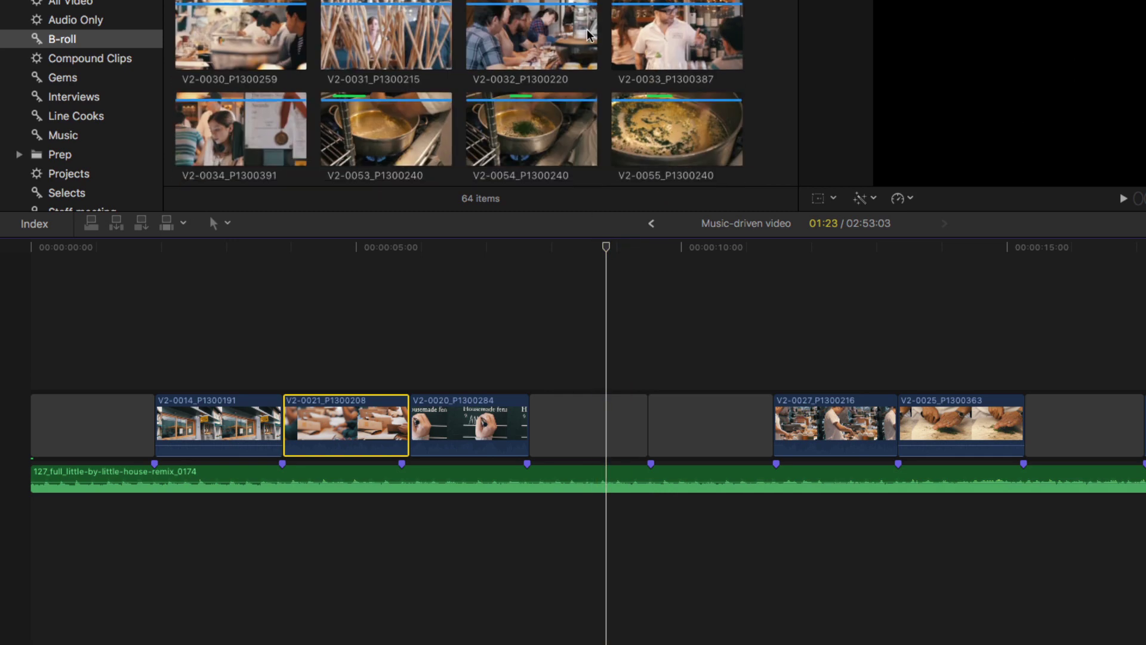
pyautogui.scroll(-2, 588, 36)
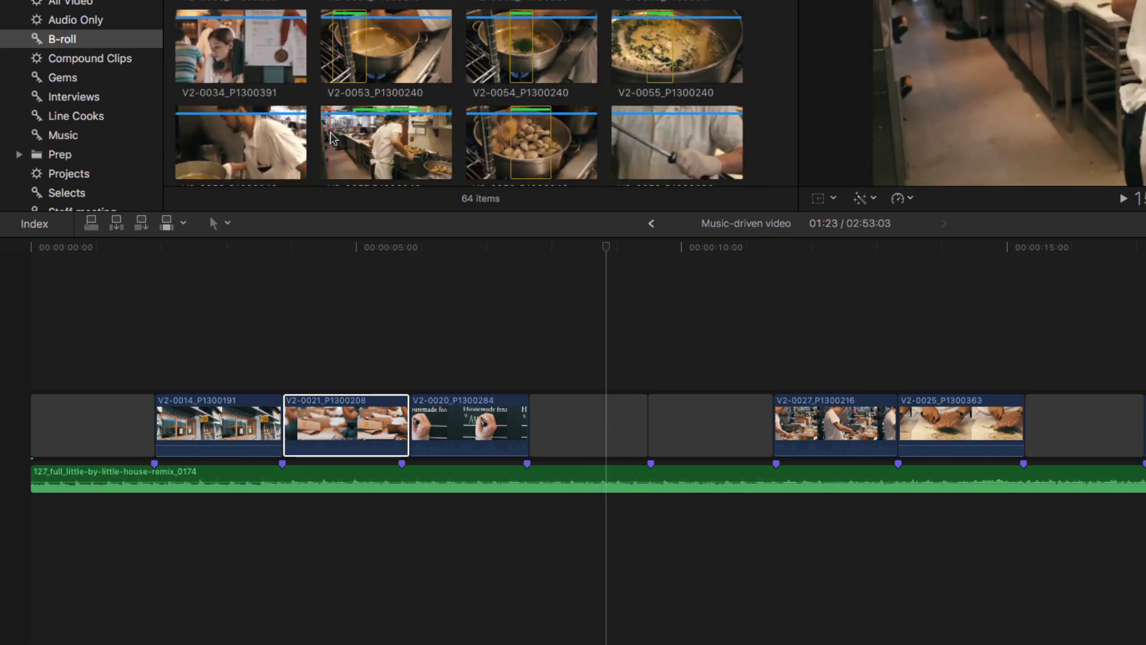
pyautogui.click(344, 142)
pyautogui.hotkey('alt', 'r')
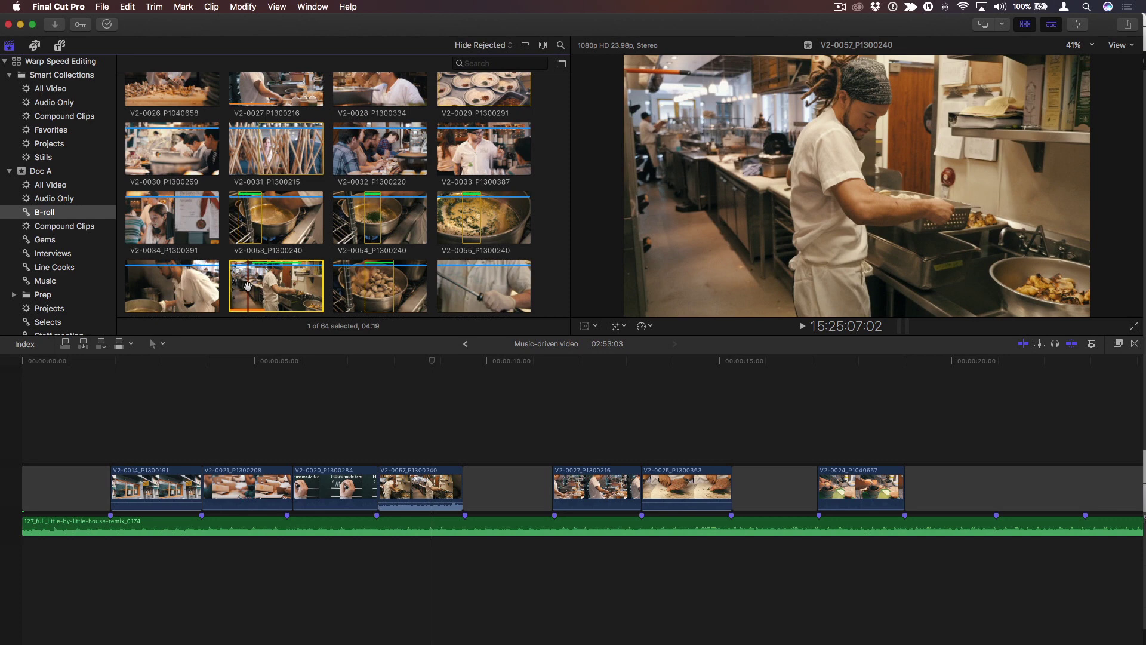
pyautogui.scroll(-1, 248, 285)
pyautogui.click(433, 424)
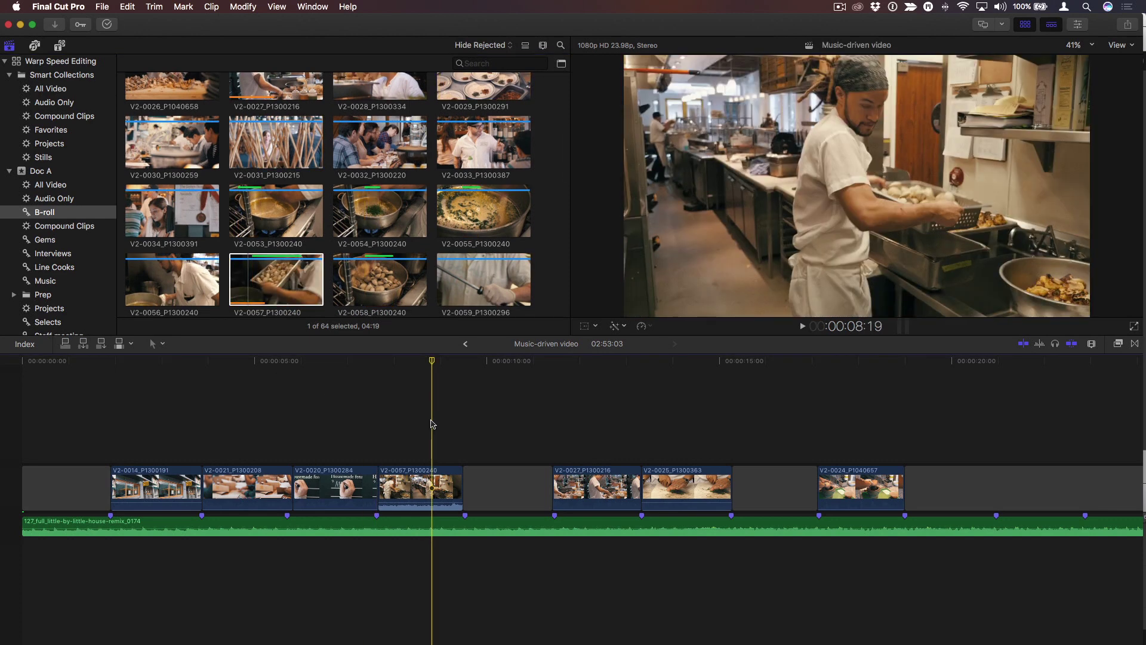